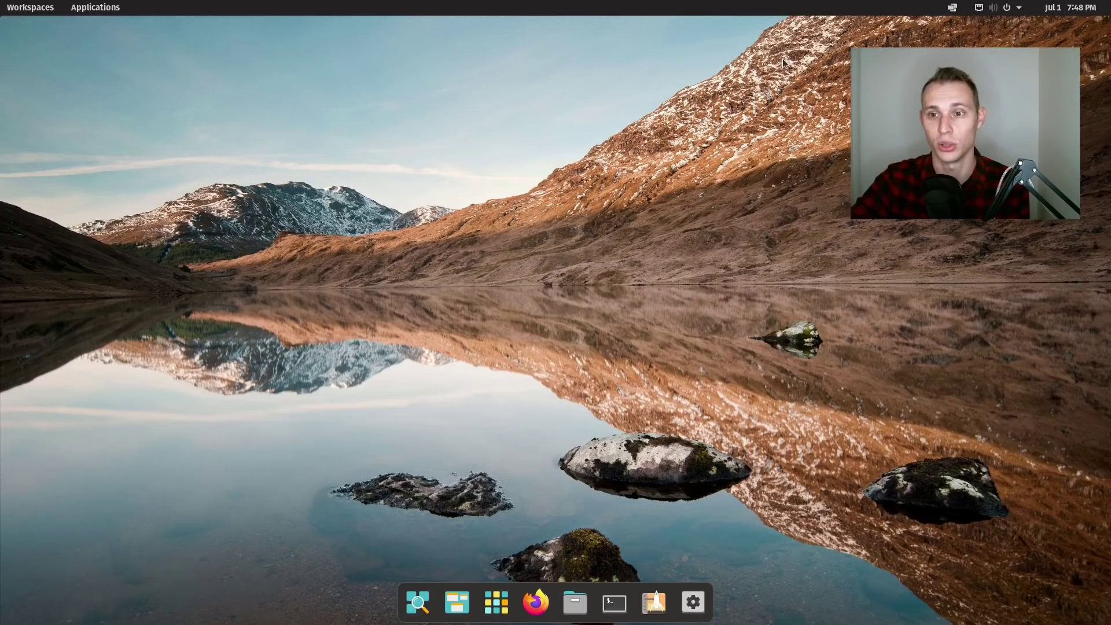
Peek at the tiling options, then search the launcher for 'emacs' and open the top result
click(952, 9)
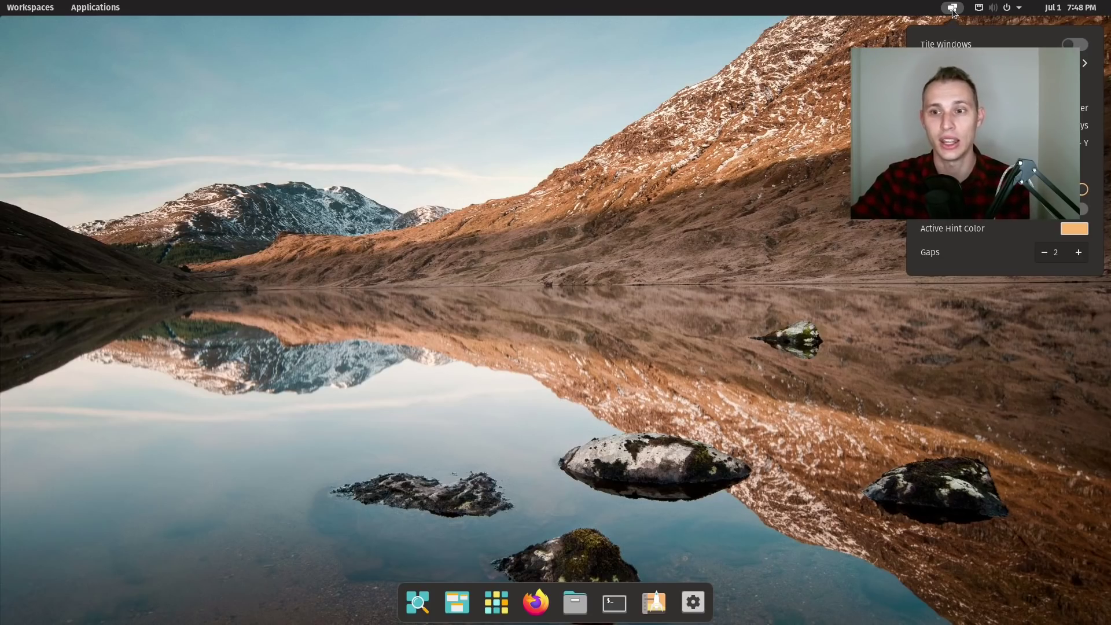
click(953, 10)
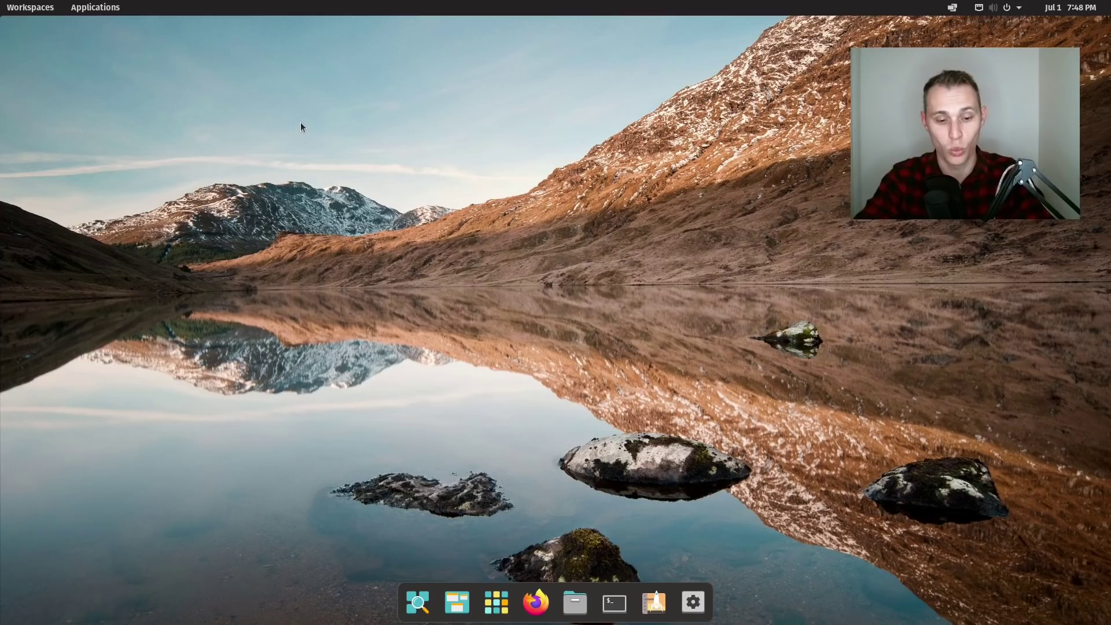
key(super)
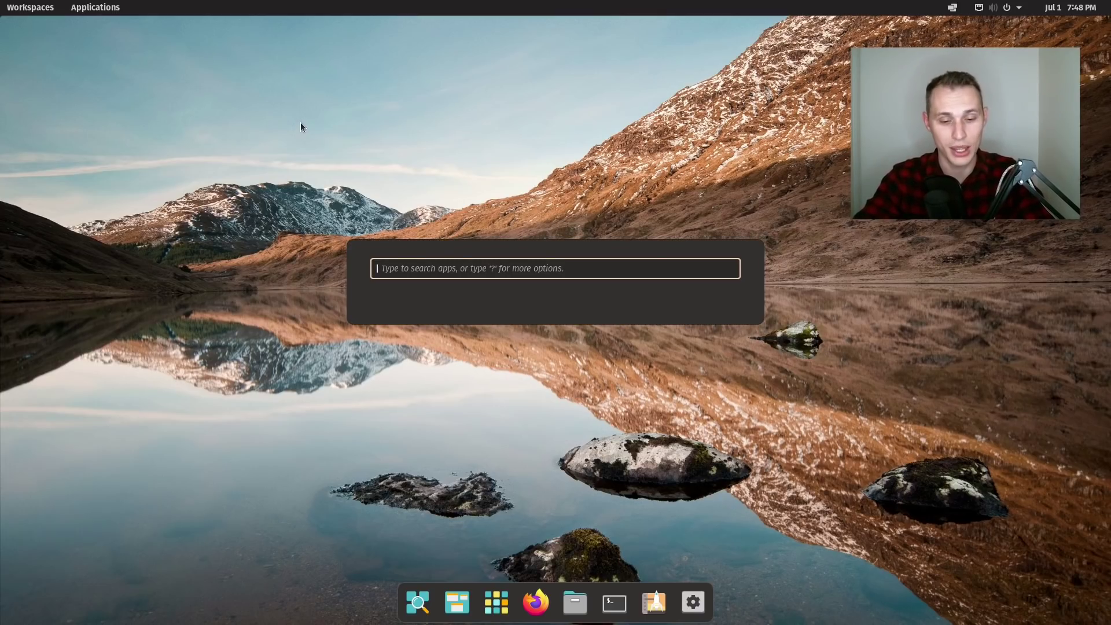
text(emacs)
key(Return)
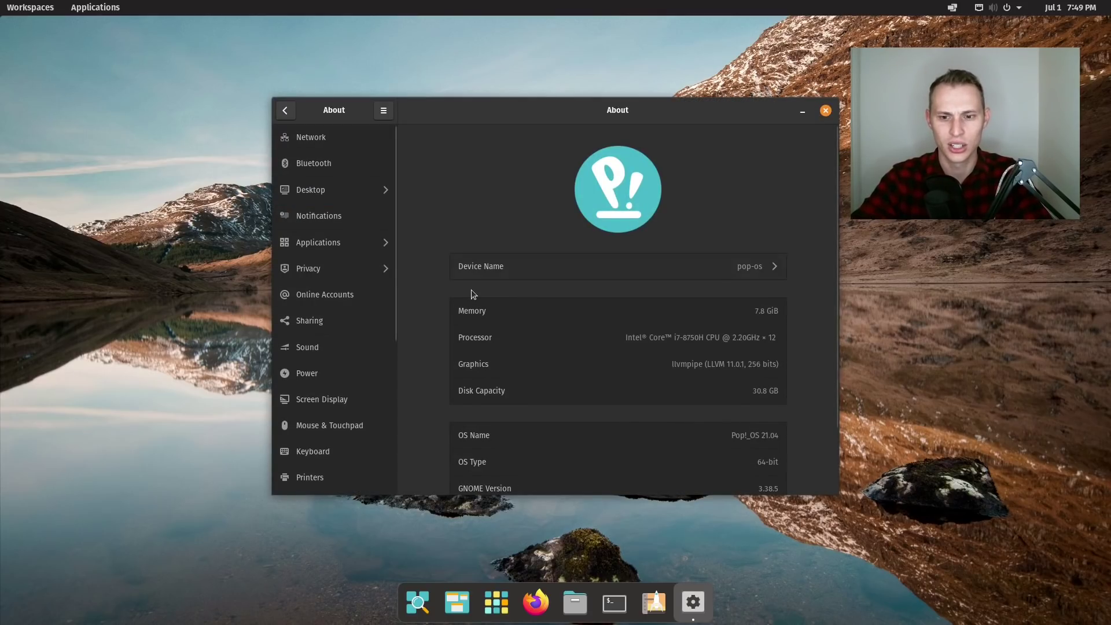
Scroll through the Settings window, then close it
scroll(471, 290, down, 3)
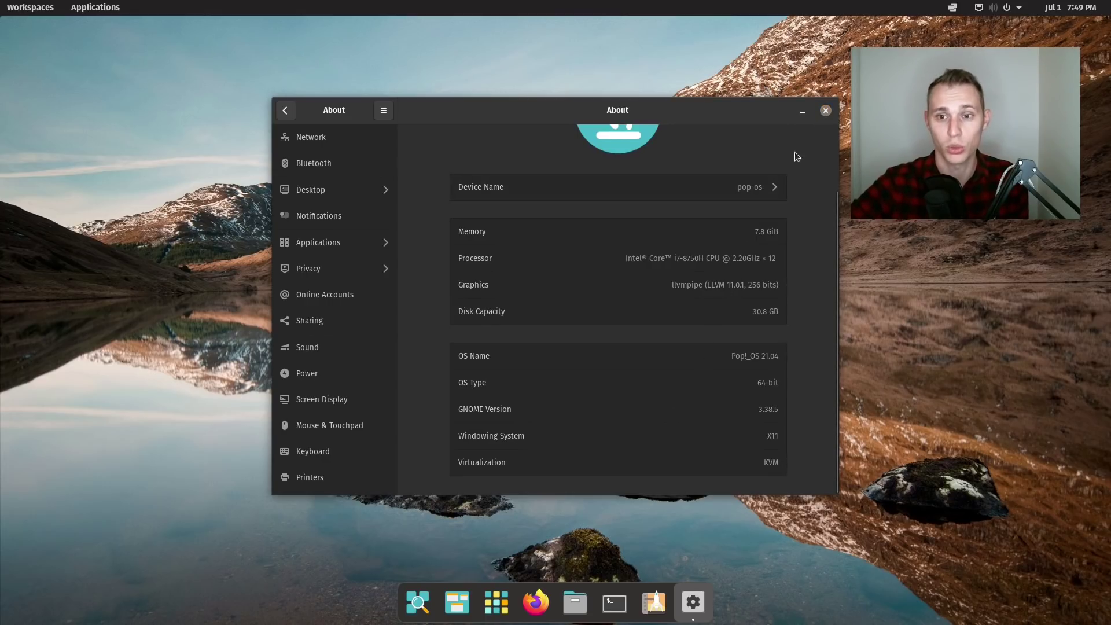
scroll(775, 173, up, 3)
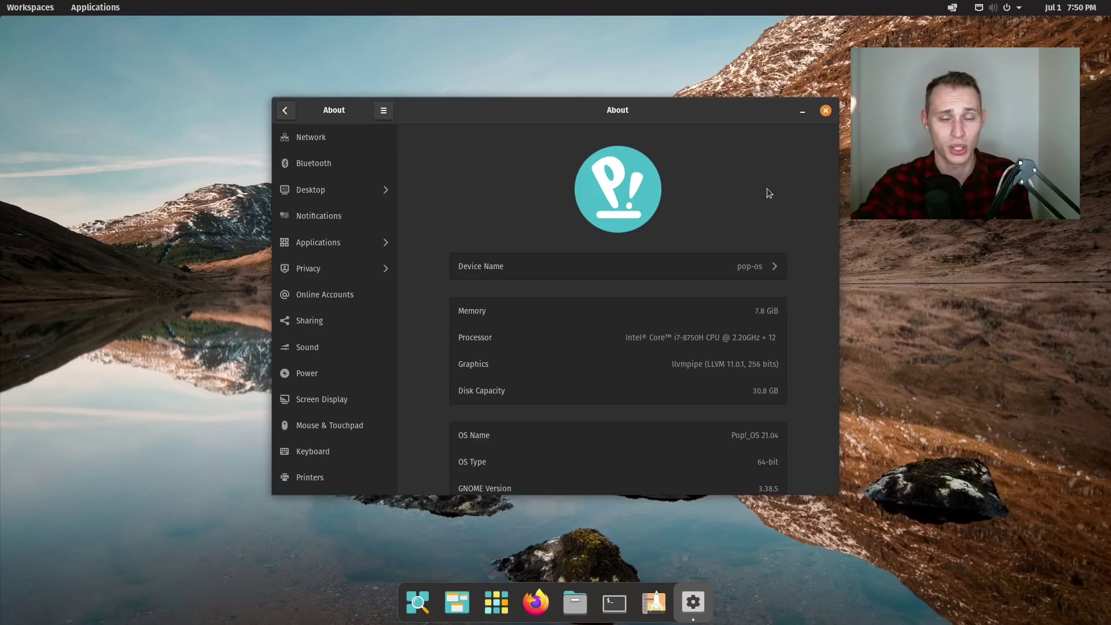
scroll(730, 267, down, 3)
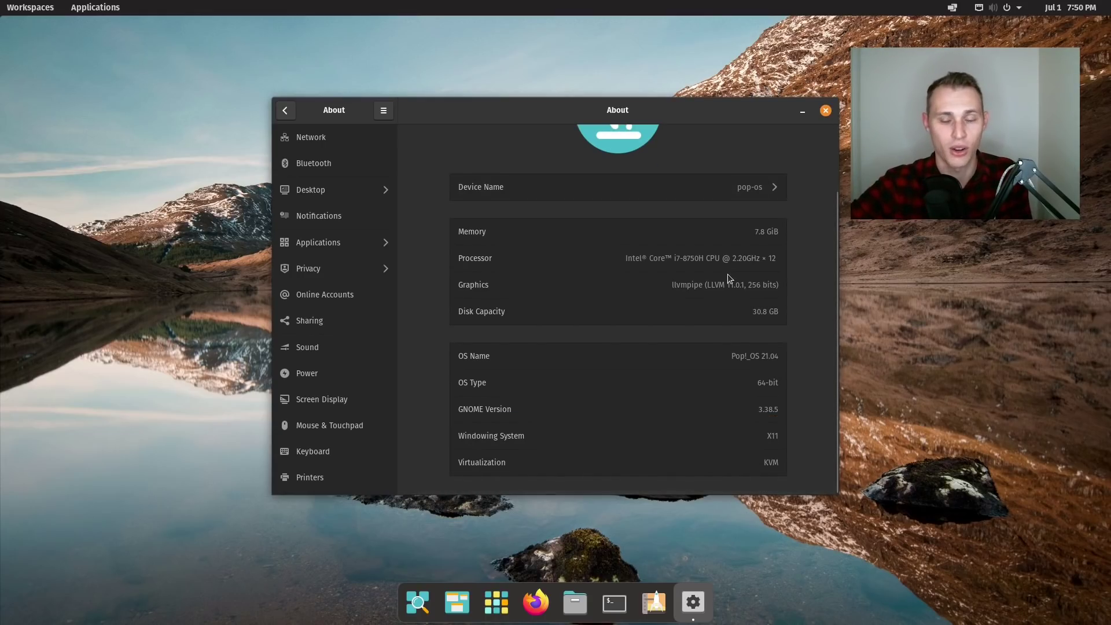
click(825, 111)
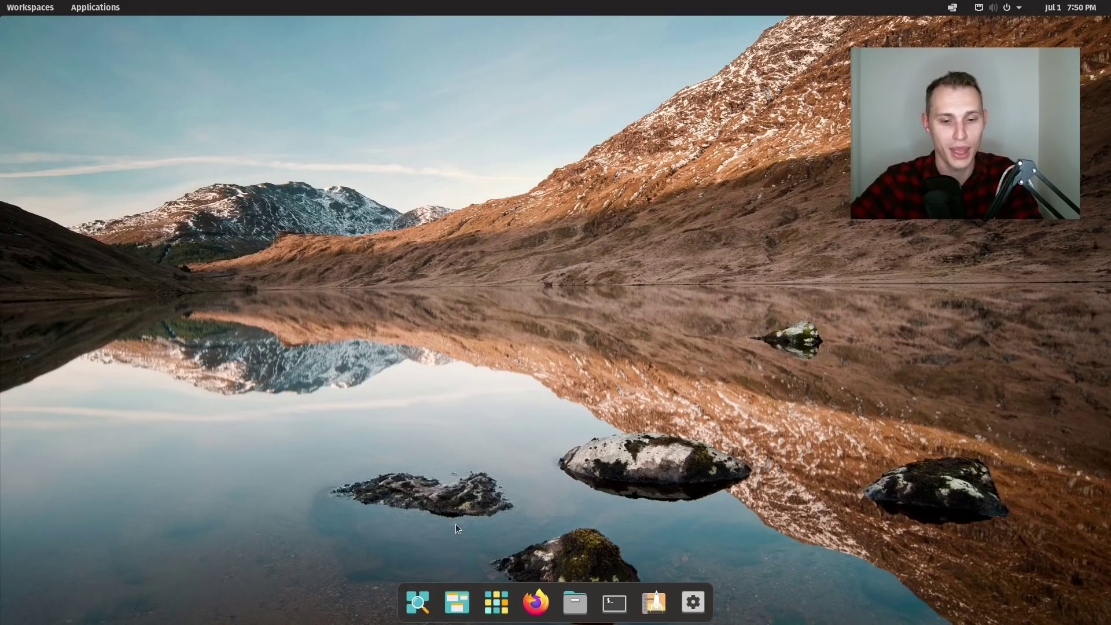
Search 'welcom' in the launcher and dismiss it without opening anything
key(super)
text(welcom)
key(Escape)
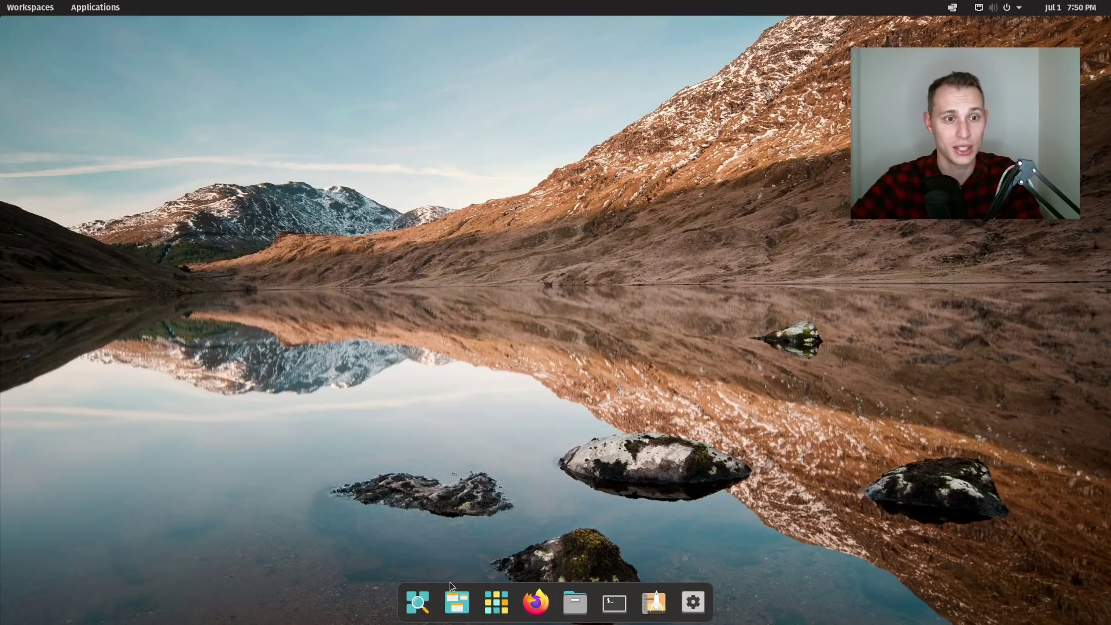
Show and close the Applications grid, then the Workspaces overview
click(99, 8)
click(65, 10)
click(58, 8)
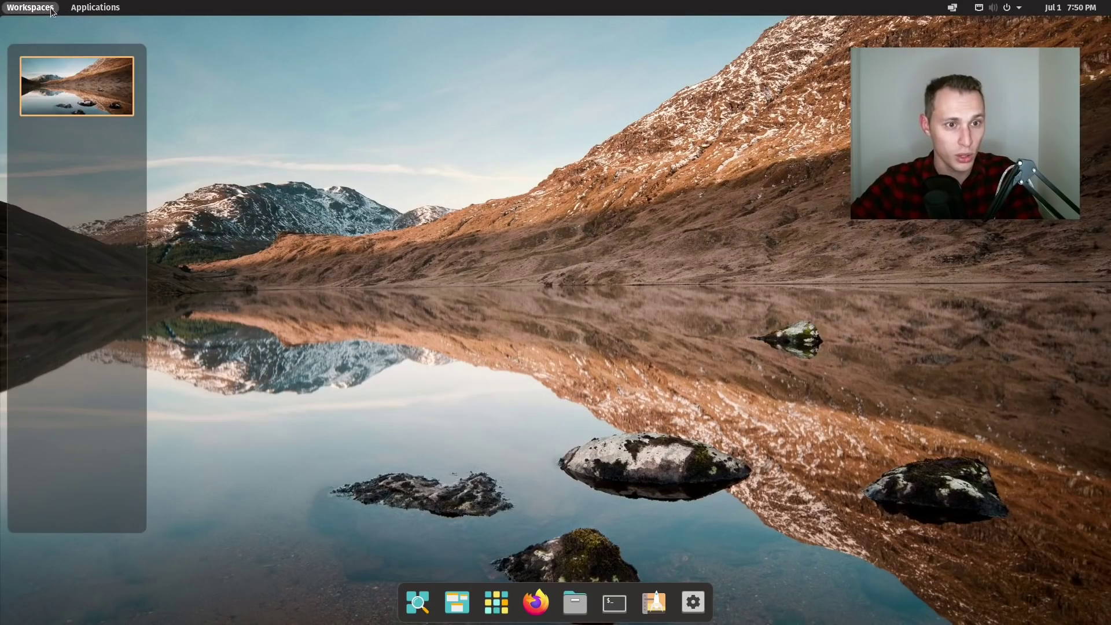
click(58, 9)
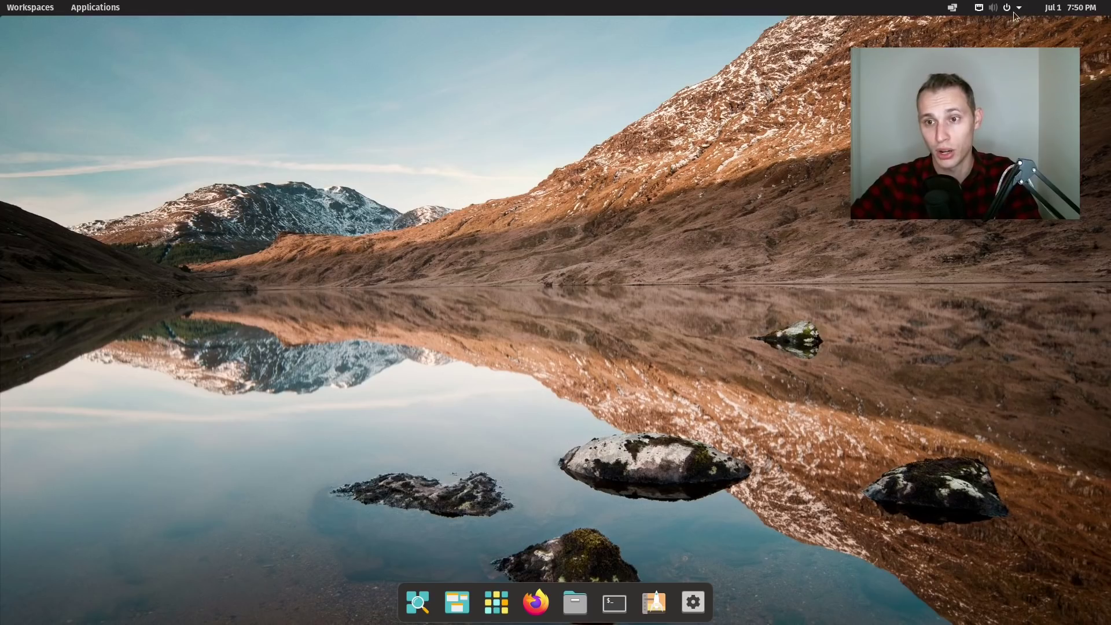
Glance at the notifications and calendar panel, then bring up the window tiling options
click(1073, 9)
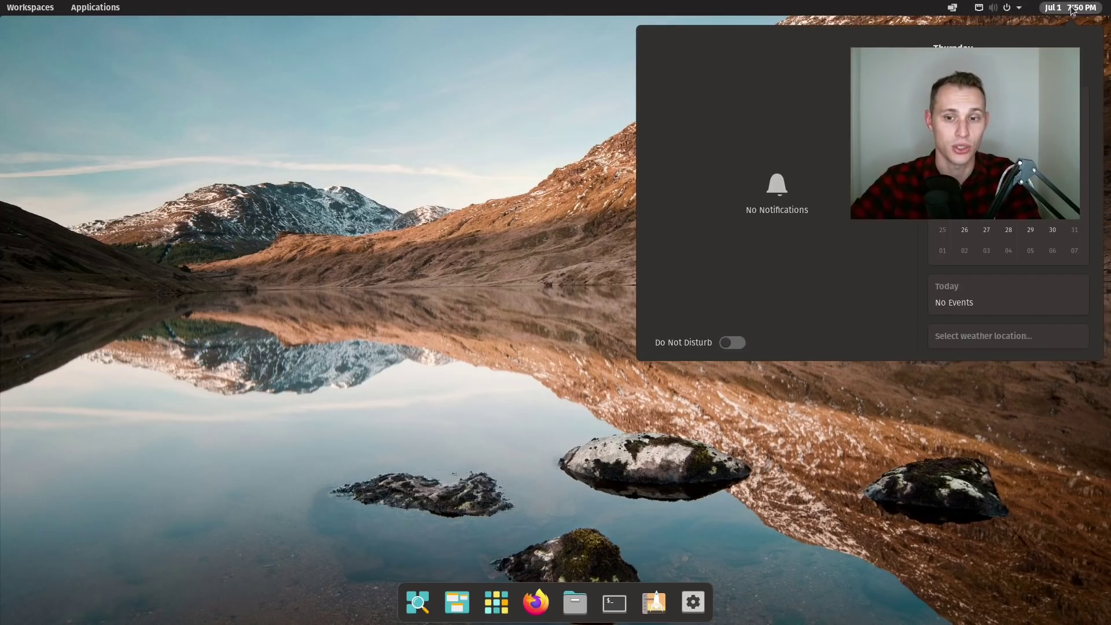
key(Escape)
click(956, 4)
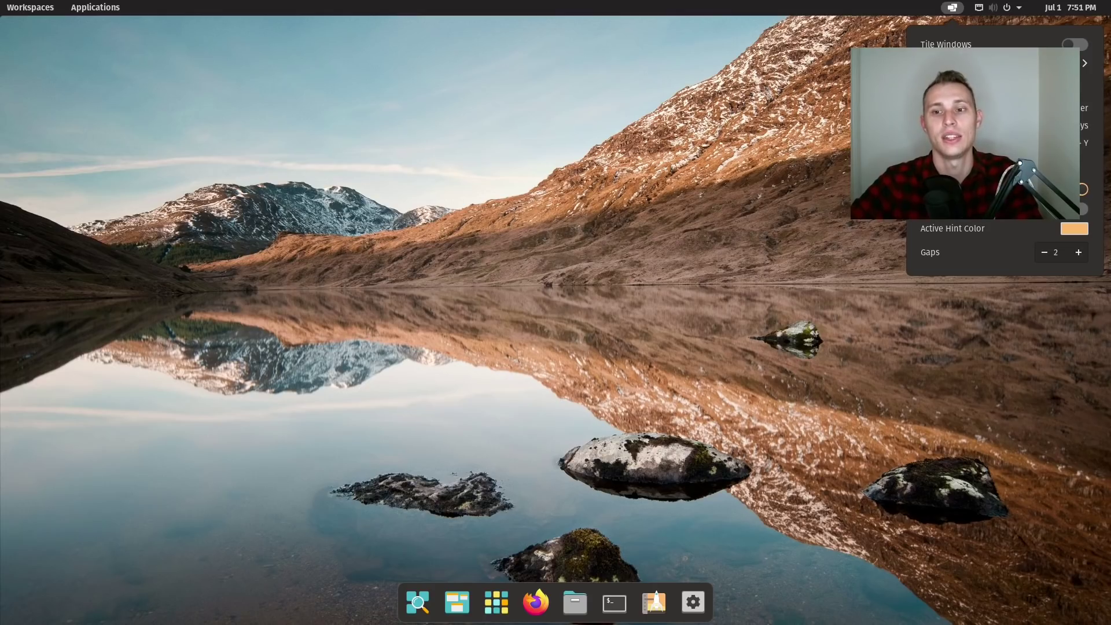
Dismiss the tiling menu and search 'pop os 21' in a new Firefox tab
key(Escape)
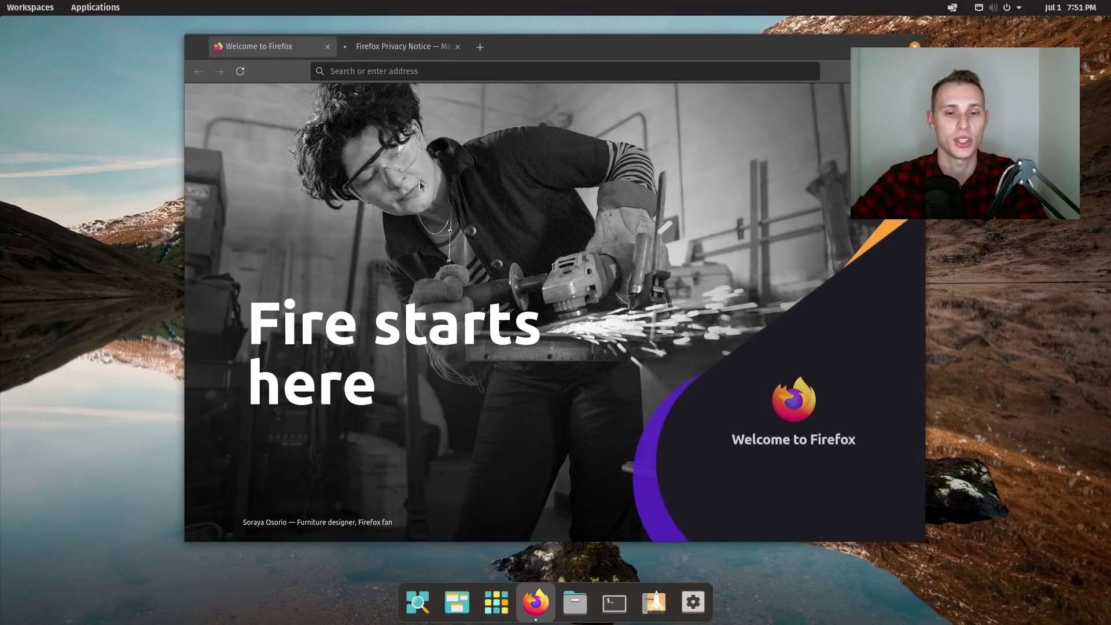
click(478, 48)
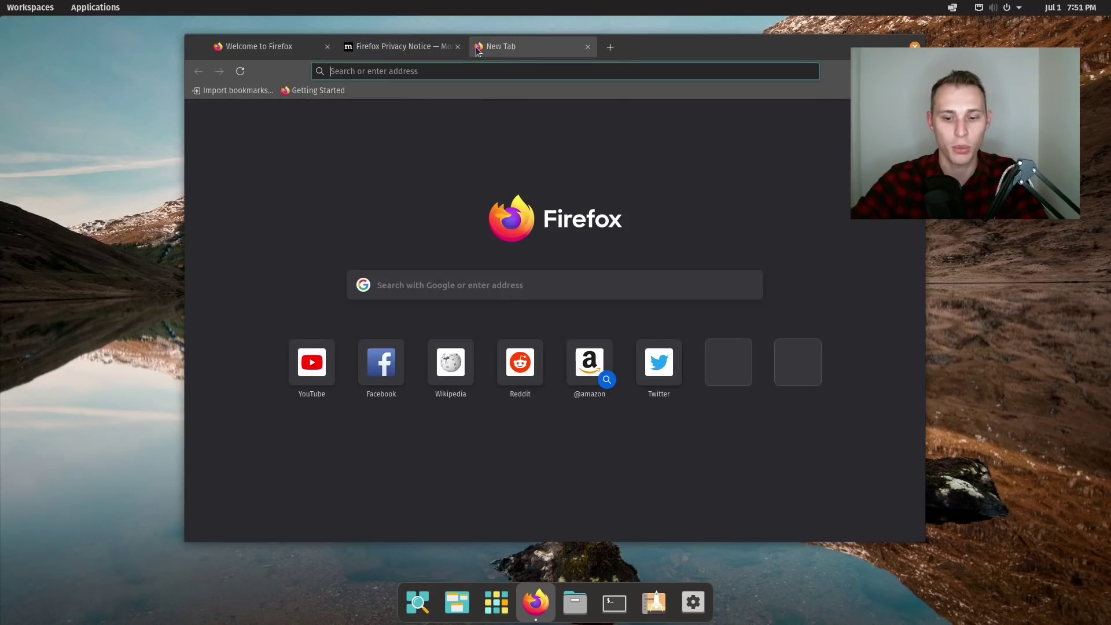
text(pop)
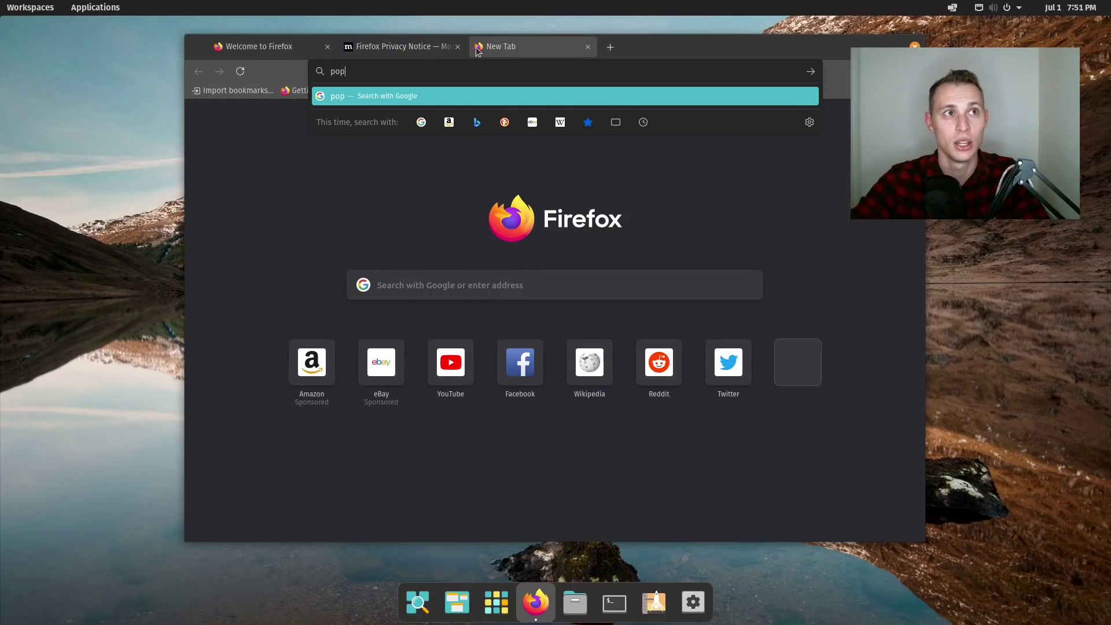
text( os)
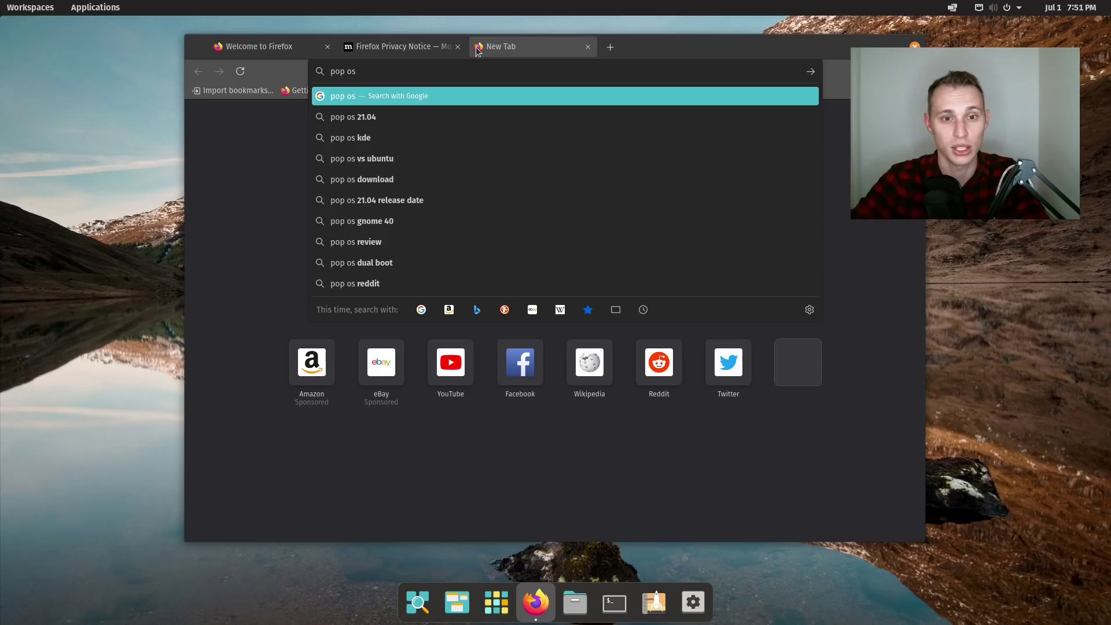
text(21)
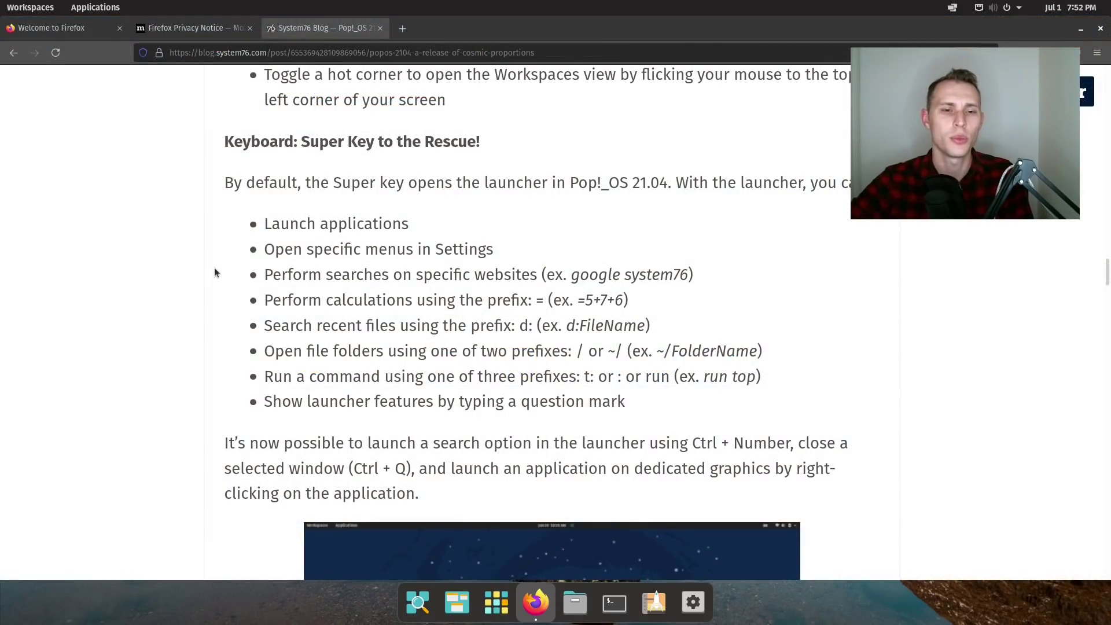
click(45, 8)
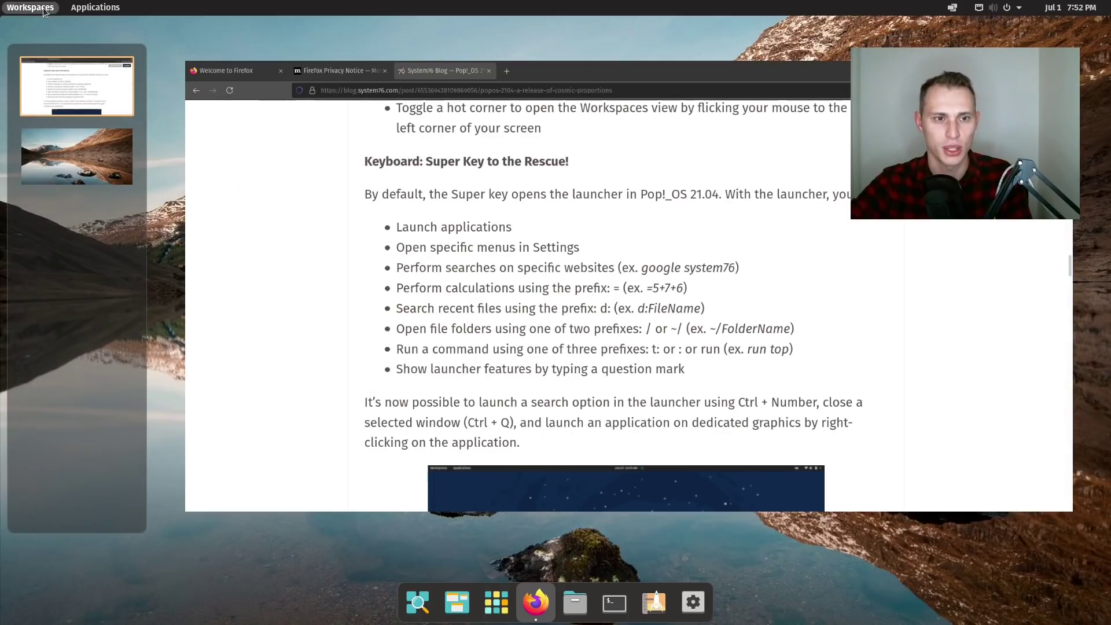
click(93, 8)
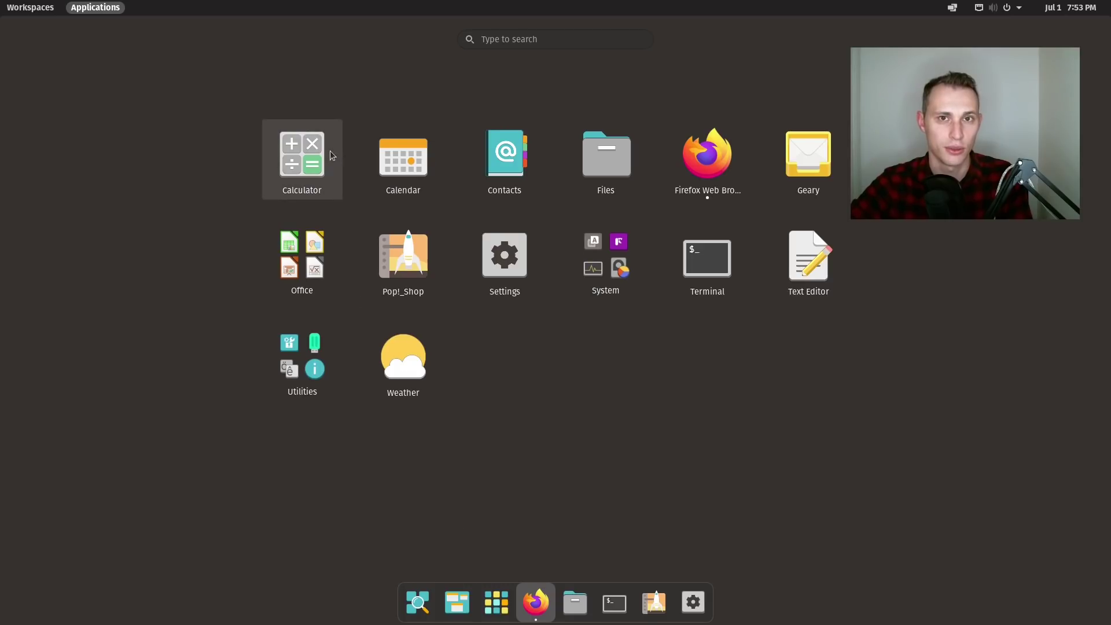
mouse_move(112, 1)
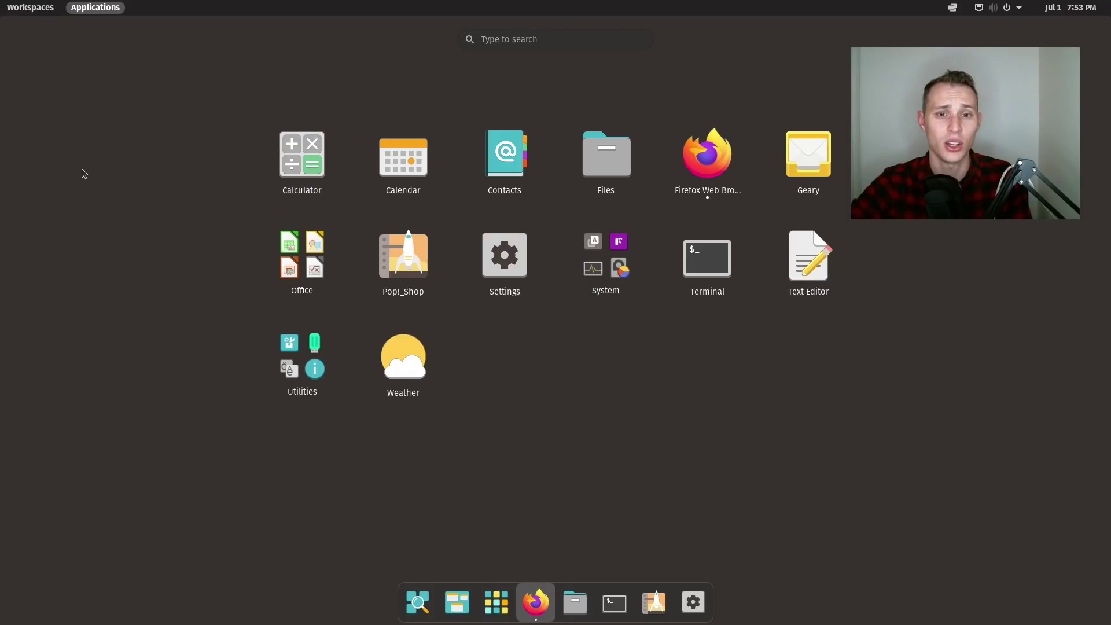
click(50, 9)
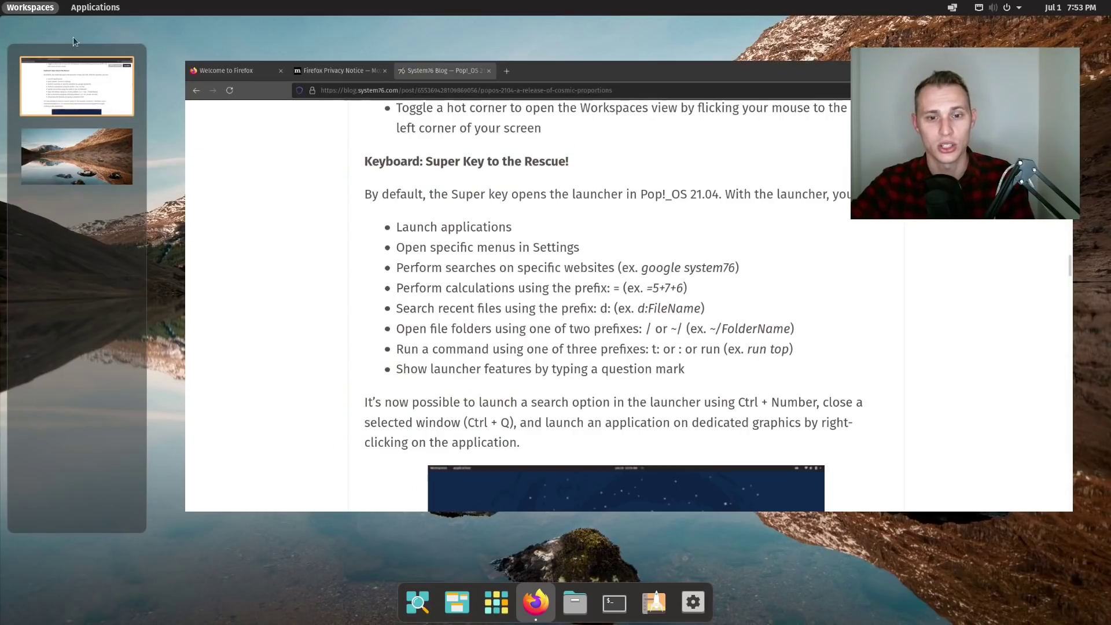
click(314, 266)
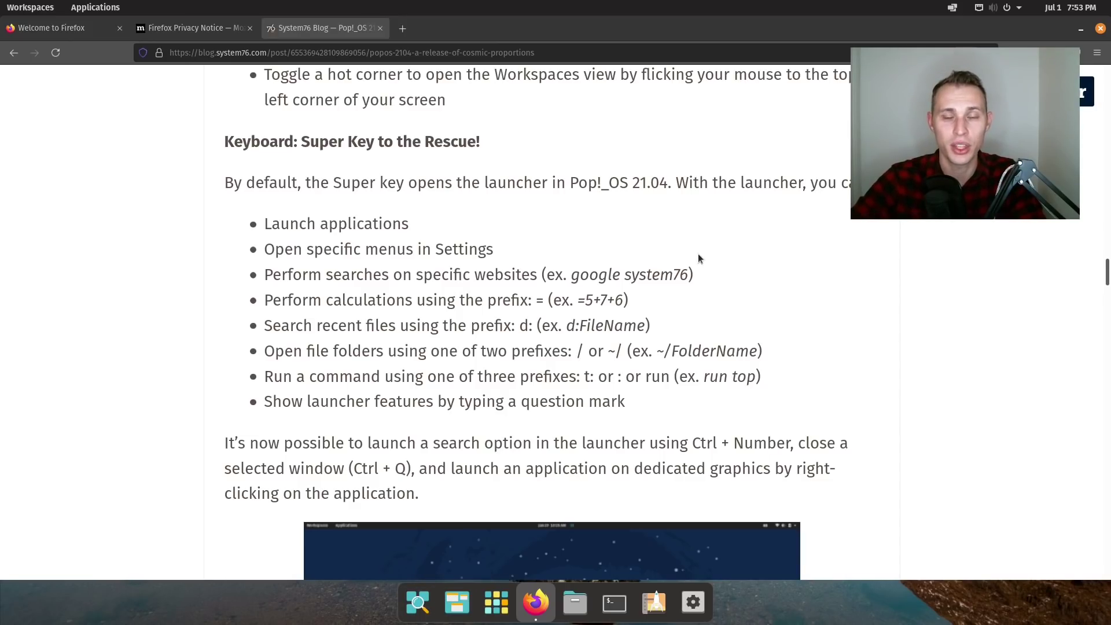
Bring up the Pop!_OS launcher with an empty search over the Firefox blog post
key(super)
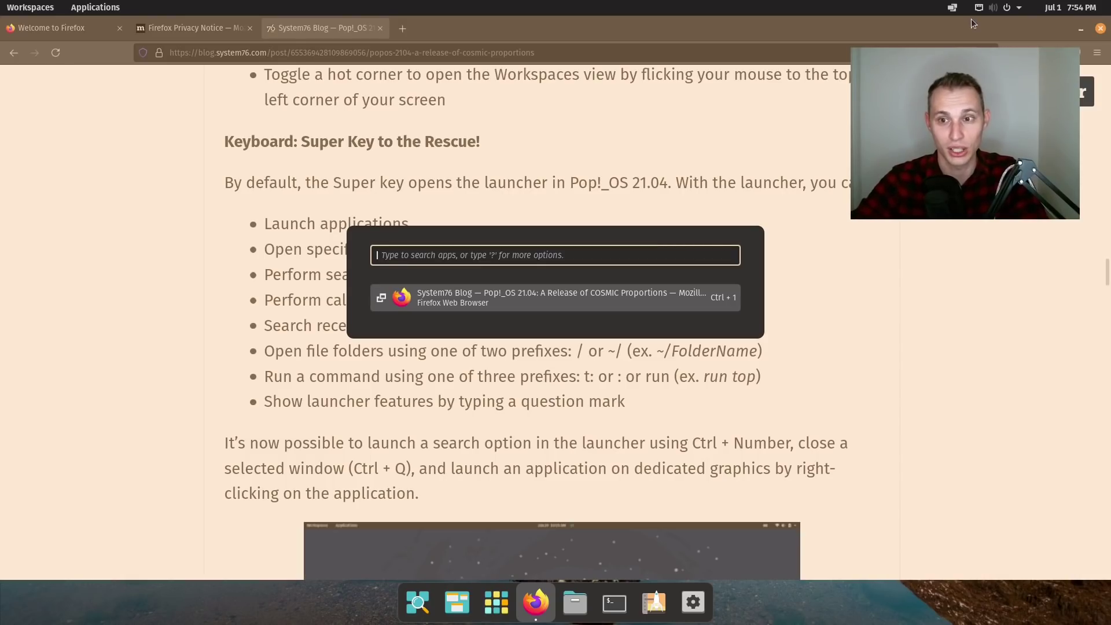
Turn on automatic window tiling and launch the Text Editor (gedit) from the launcher
click(946, 9)
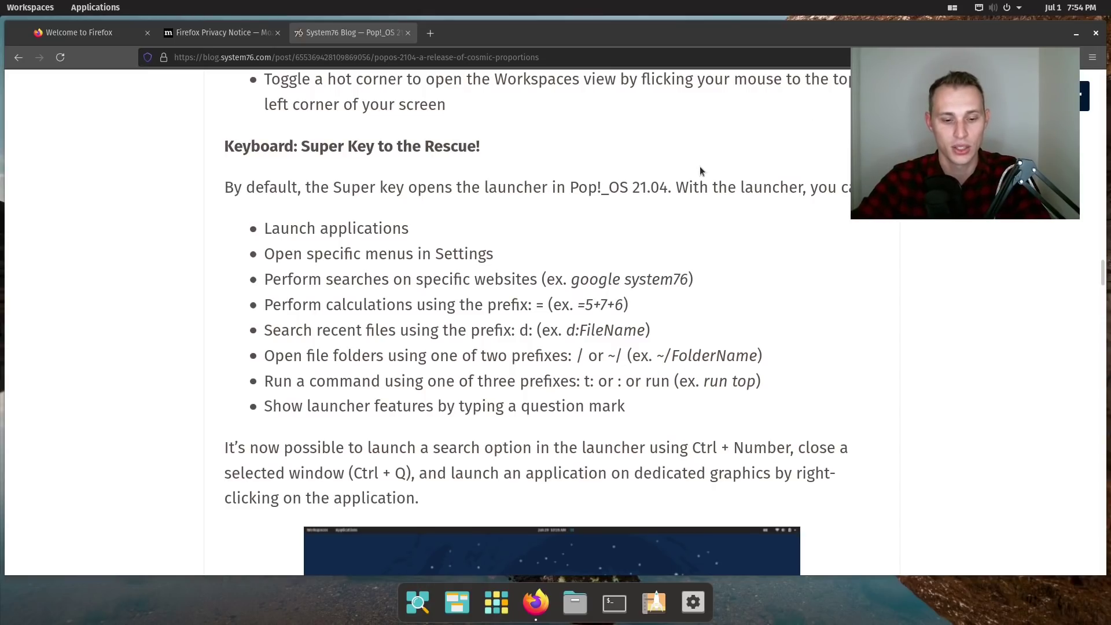
key(super)
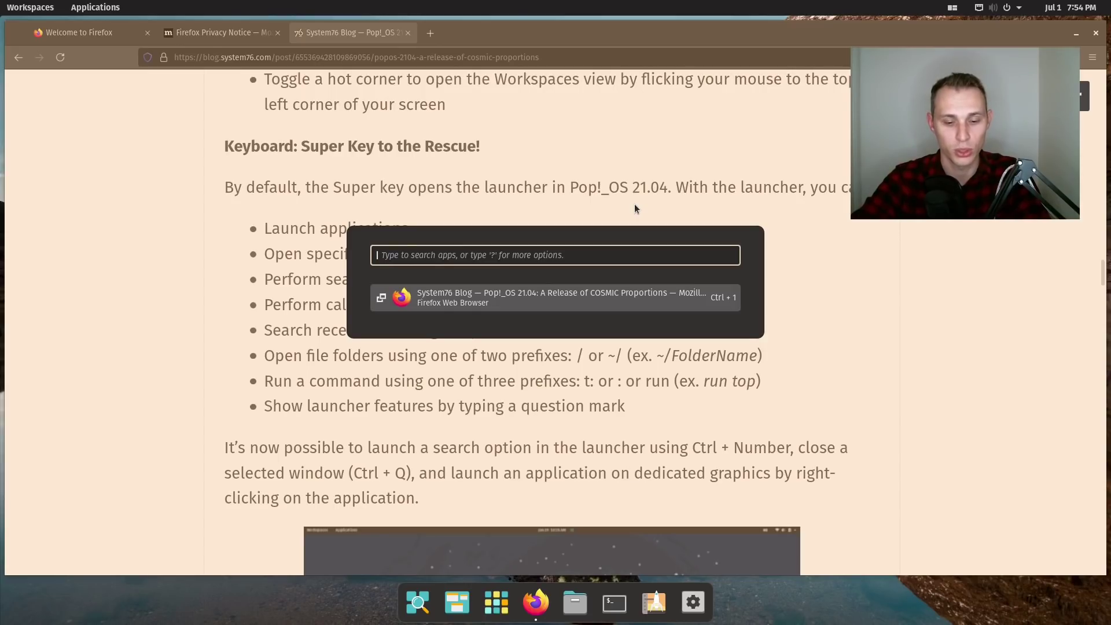
text(ge)
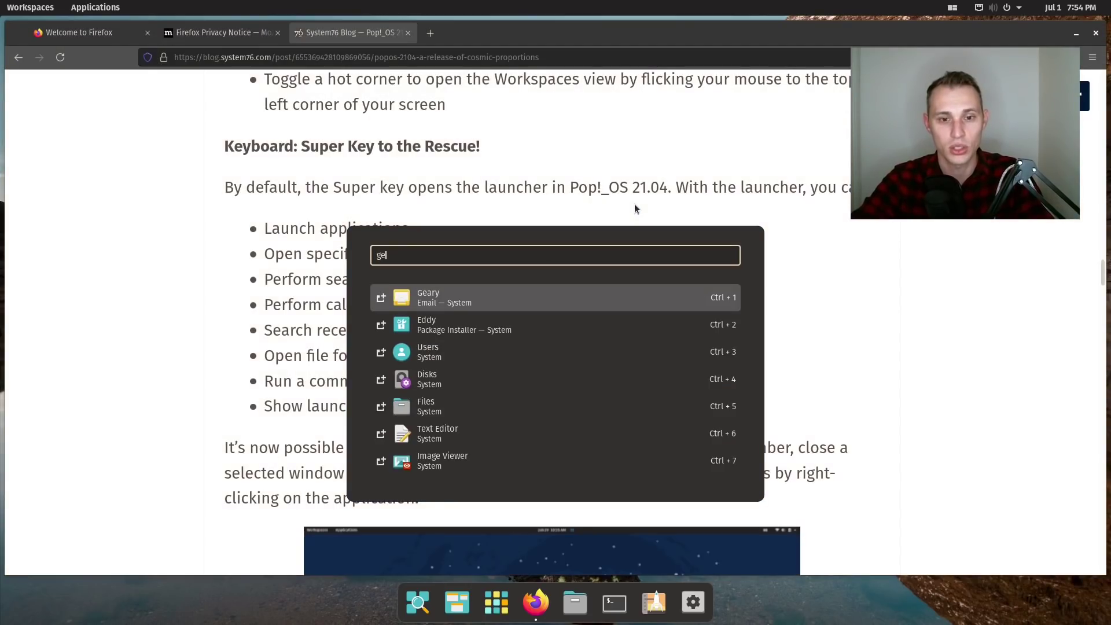
text(dit)
key(Return)
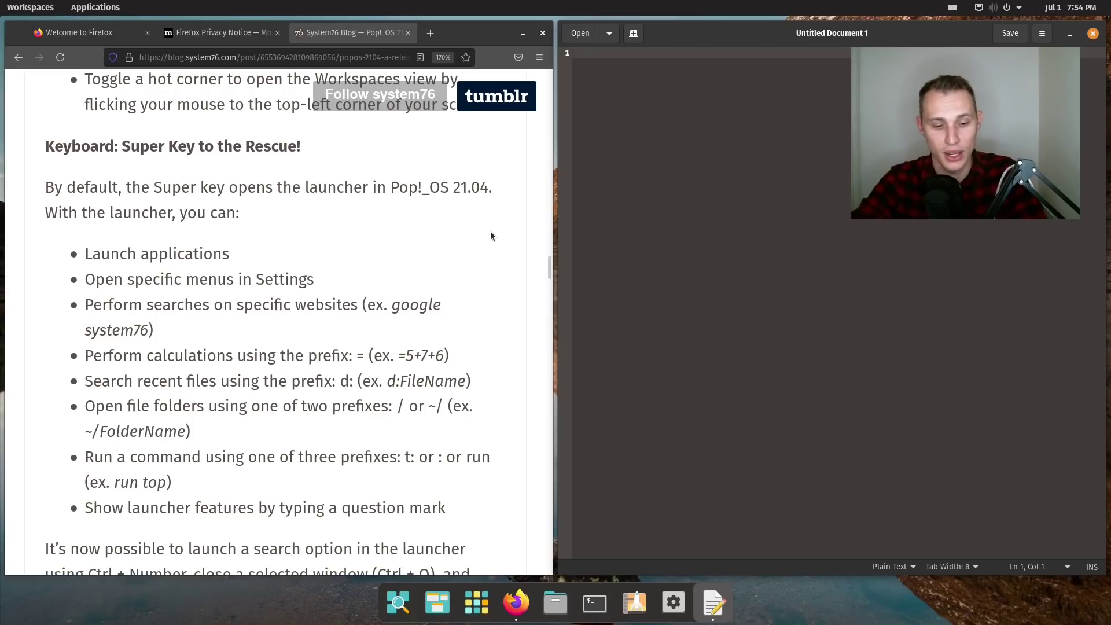
Run a Google search for 'infinitelygalacti' from the launcher, then close that Firefox tab
key(super)
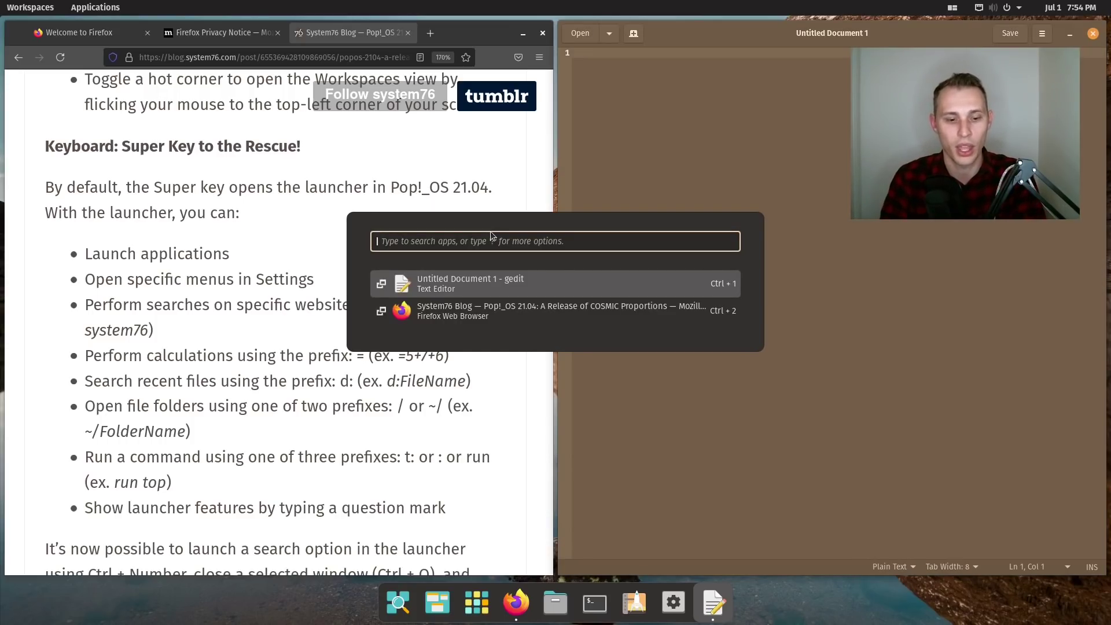
key(Escape)
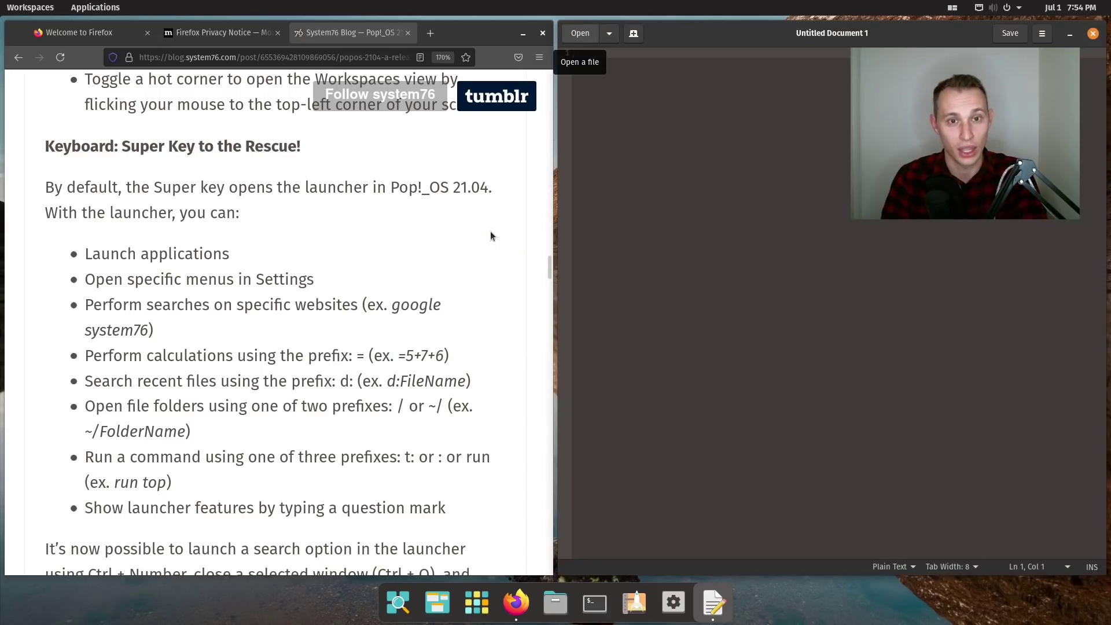
key(super)
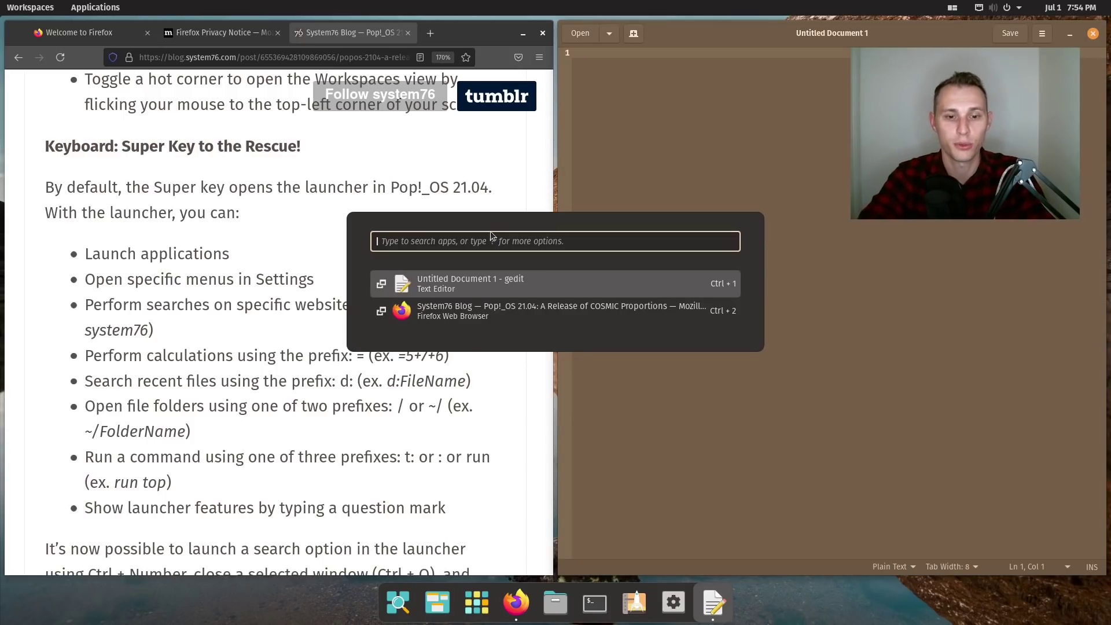
text(google )
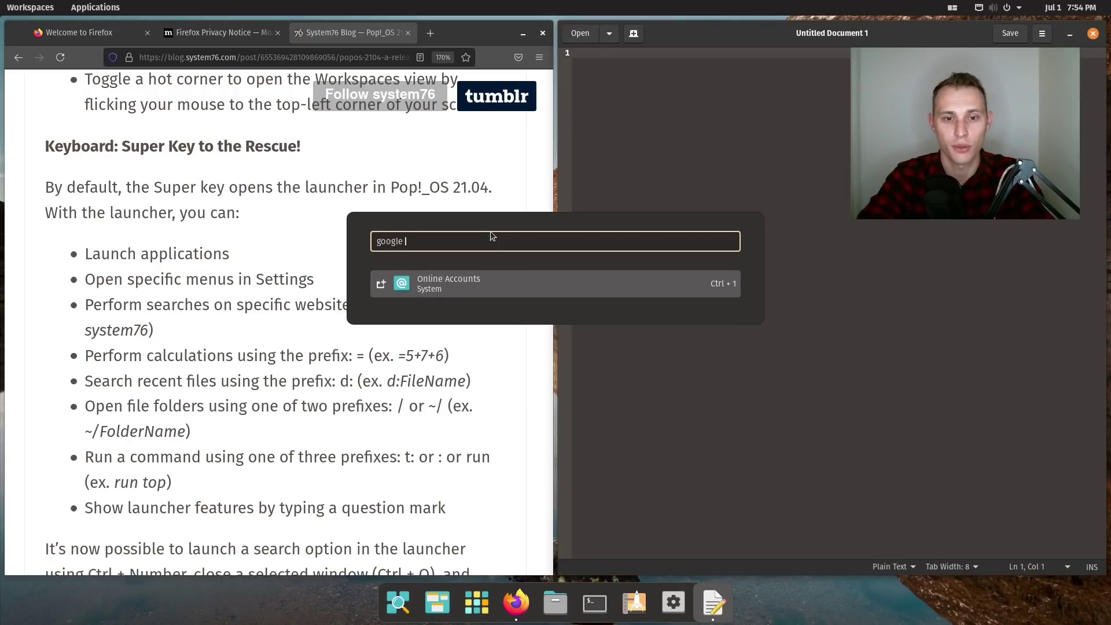
text(infinitelygalac)
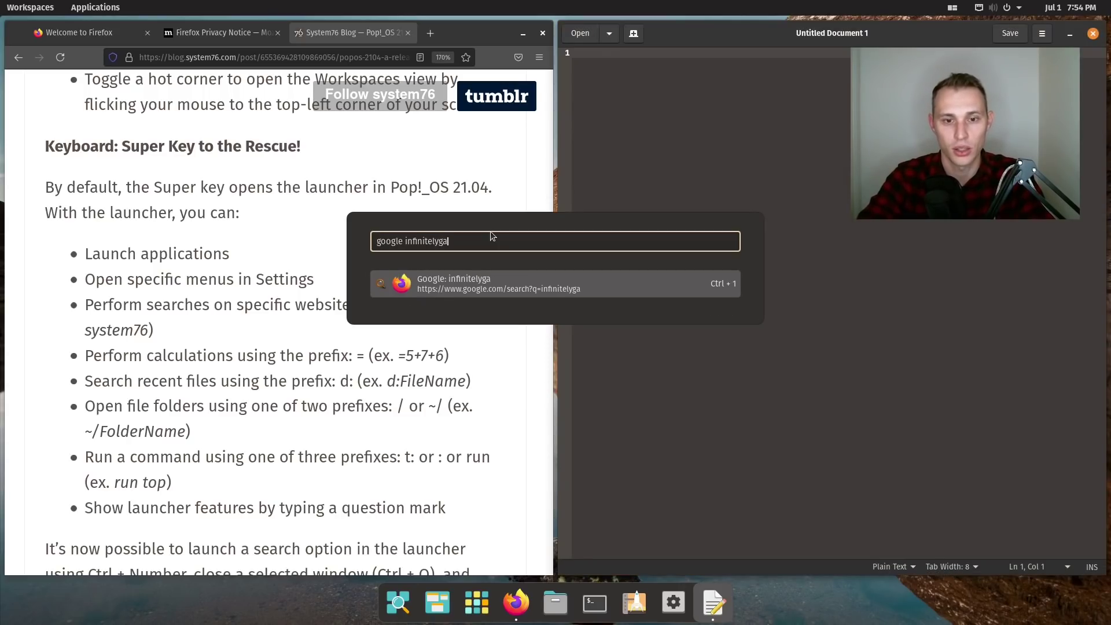
text(ti)
key(Return)
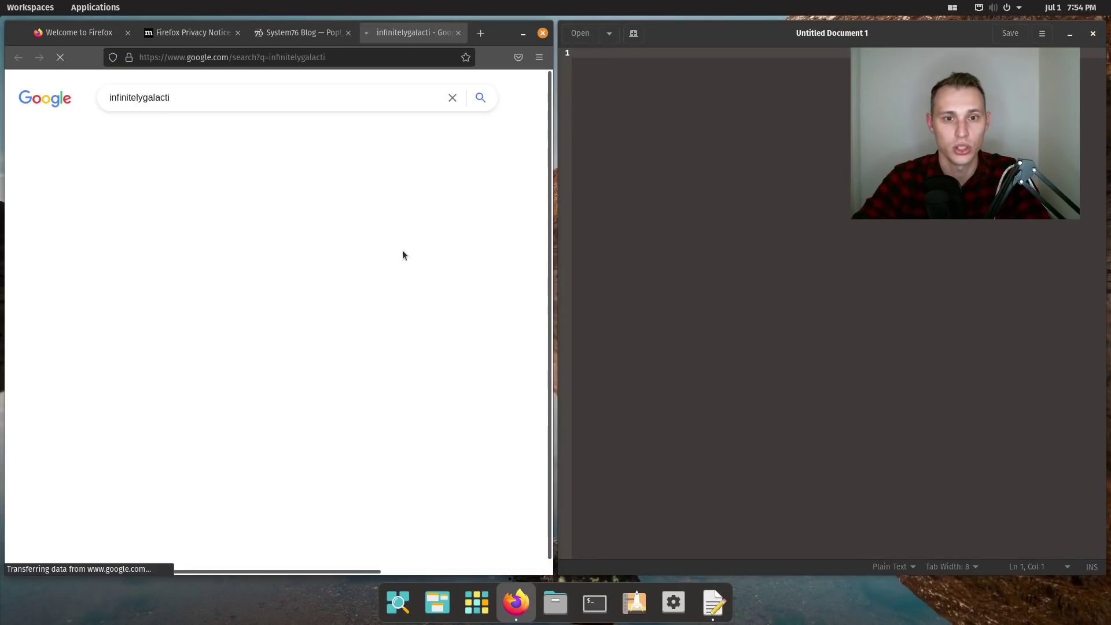
key(ctrl+w)
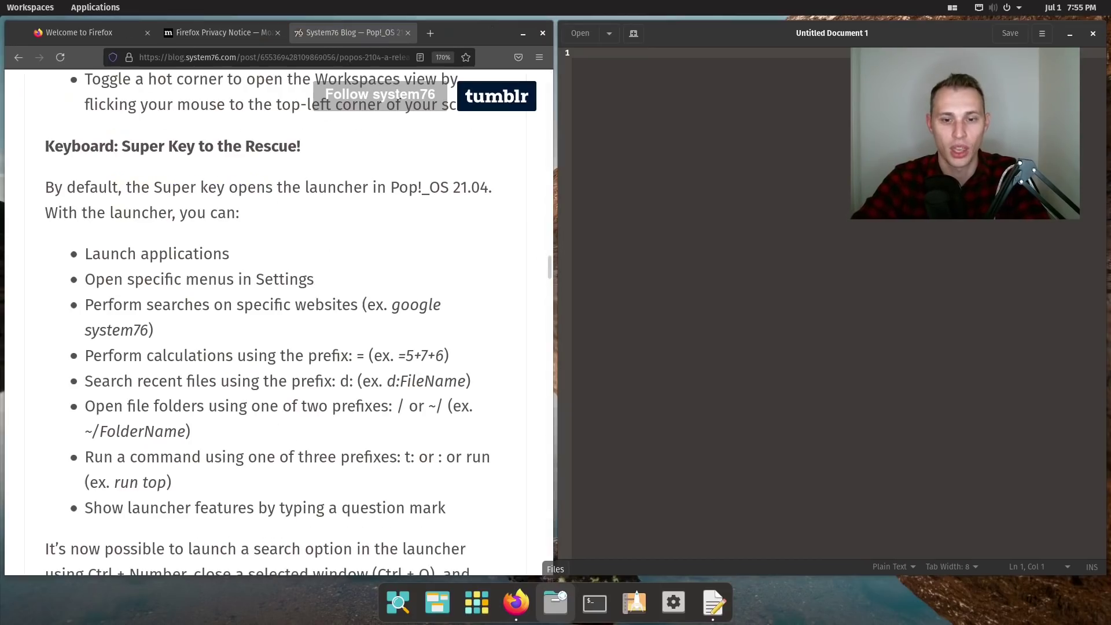
Open a Files window tiled below Firefox and shift focus among the tiled windows
key(super+f)
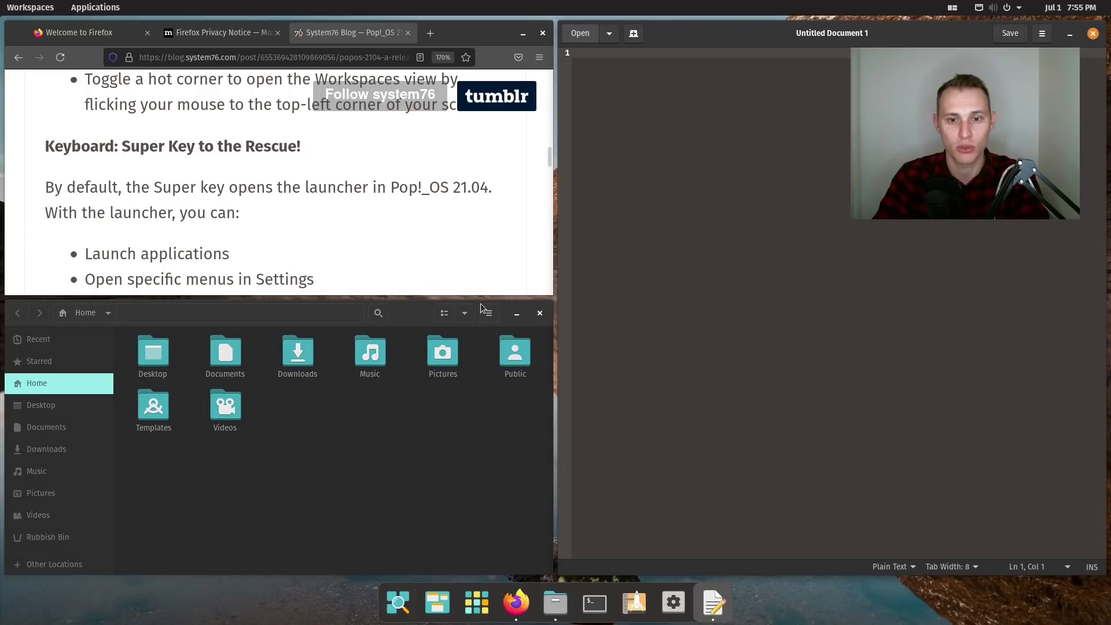
key(super+Right)
key(super+Left)
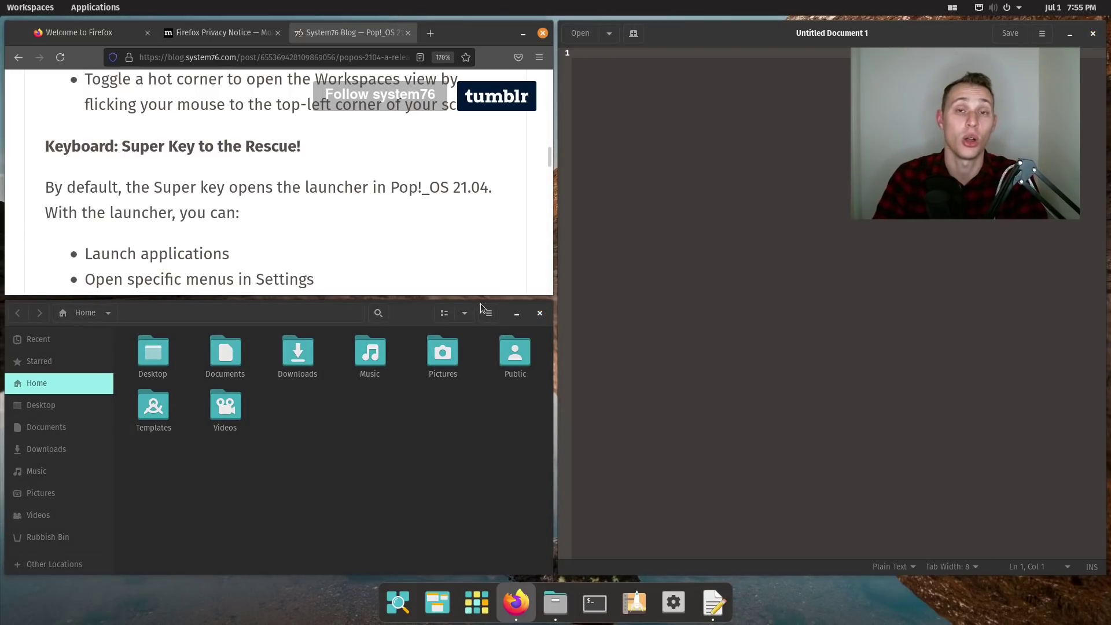
click(481, 307)
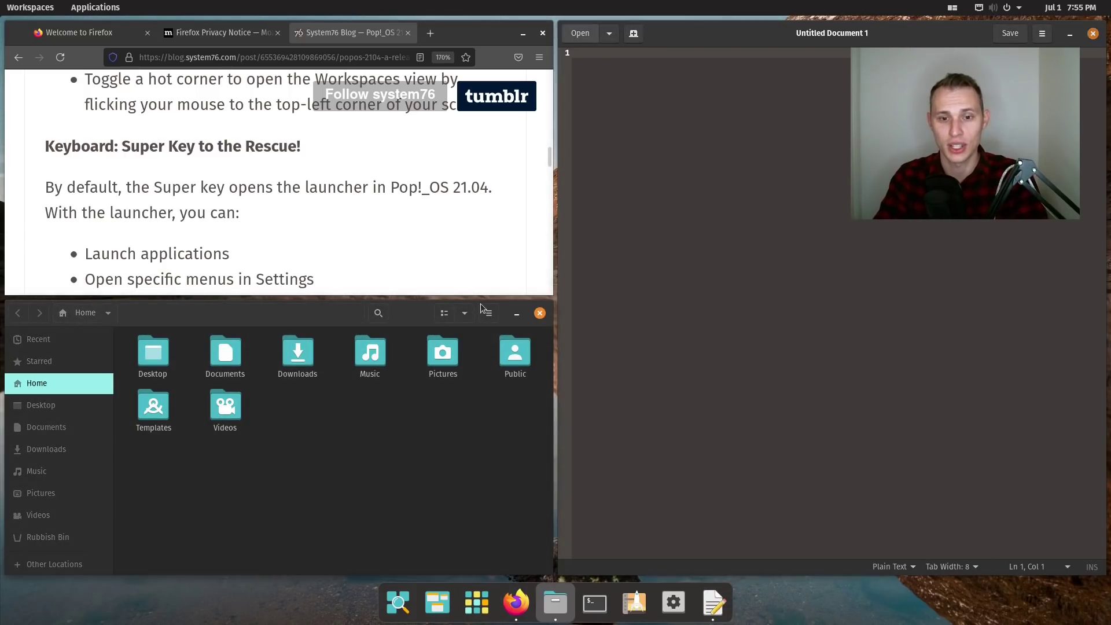
key(super+Up)
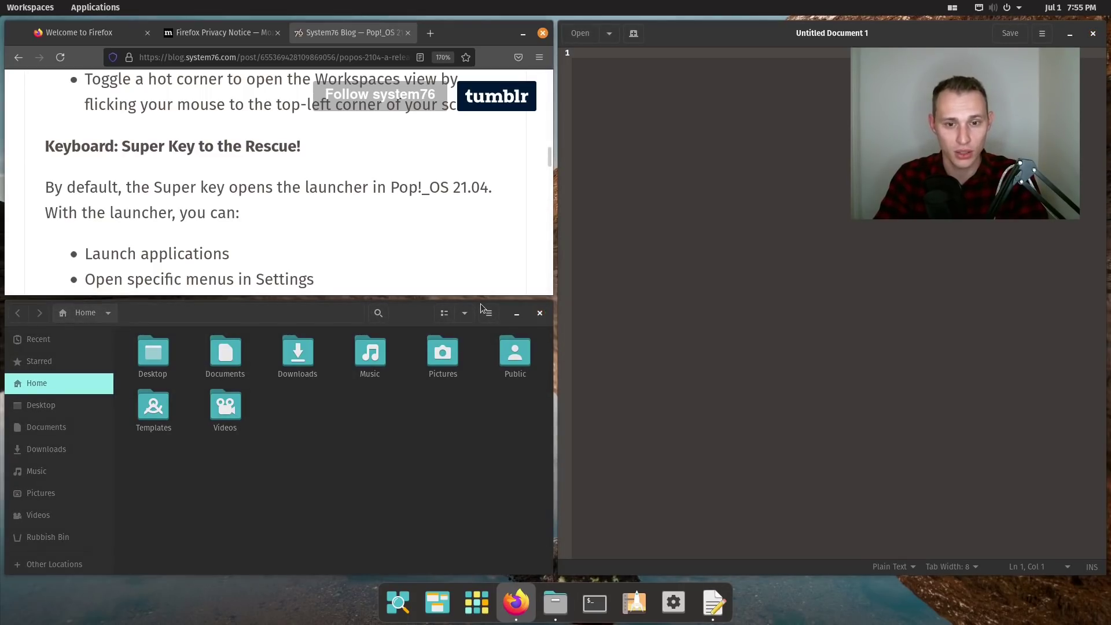
Alt+Tab through the open apps to Files, then show the window tiling options
key(alt+Tab)
key(alt+Tab)
key(alt+Tab)
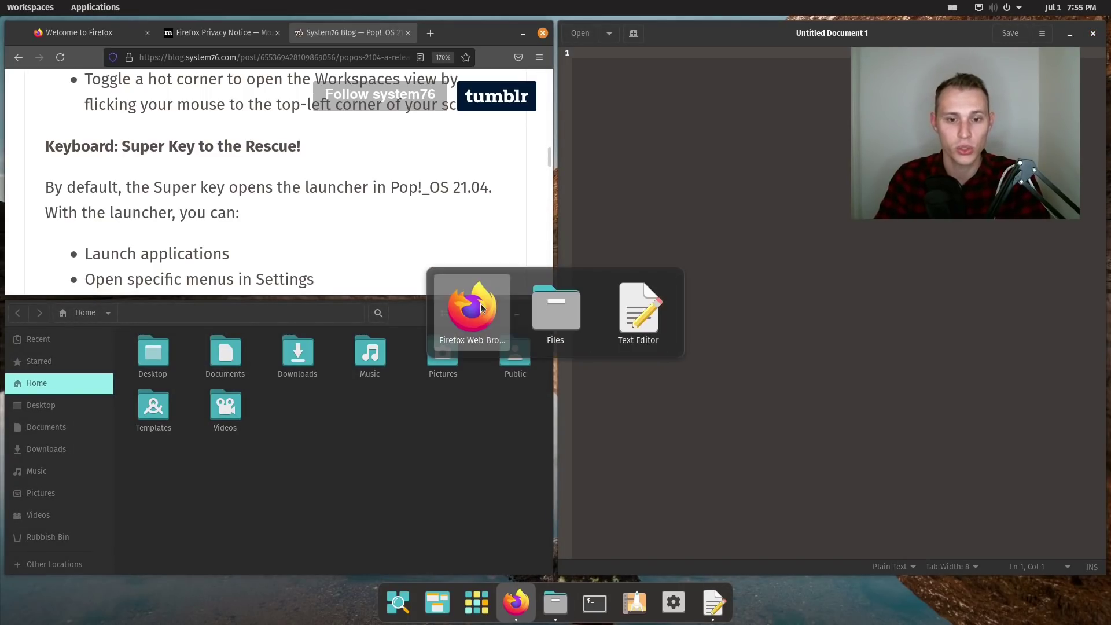
key(alt+Tab)
key(alt+Tab)
key(alt+Tab)
key(alt+Tab)
key(alt+Tab)
key(alt+Tab)
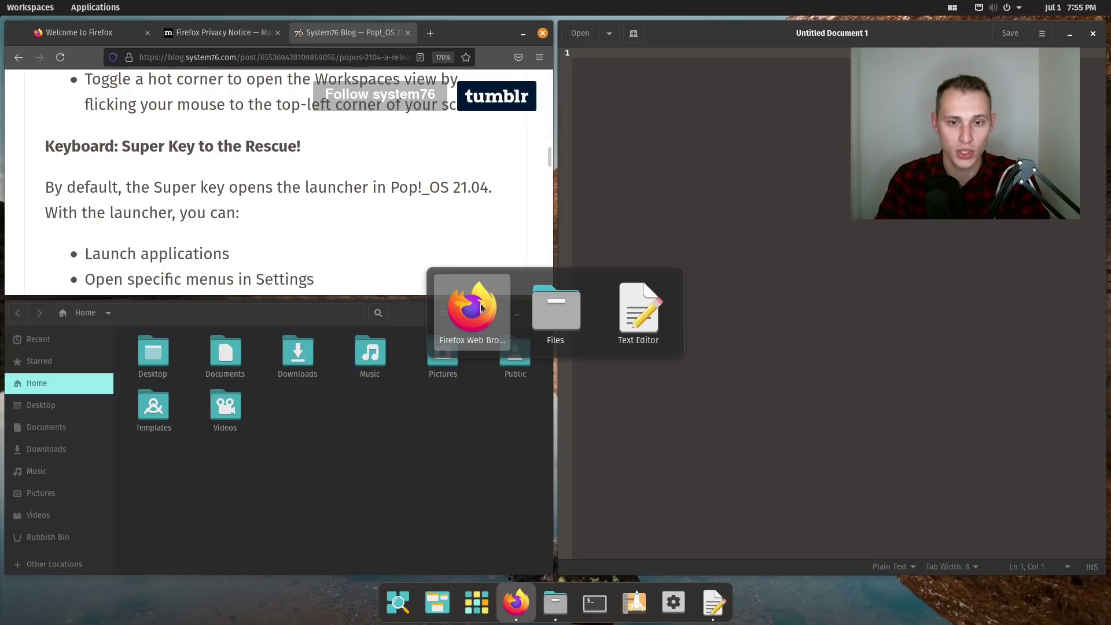
key(alt+Tab)
mouse_move(962, 7)
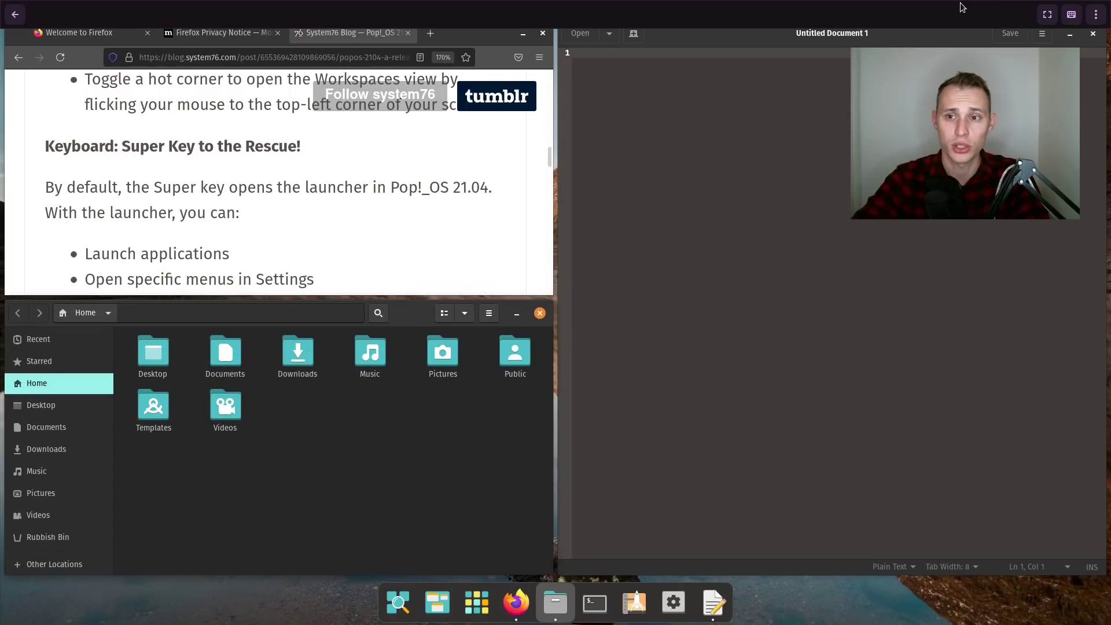
key(alt+Tab)
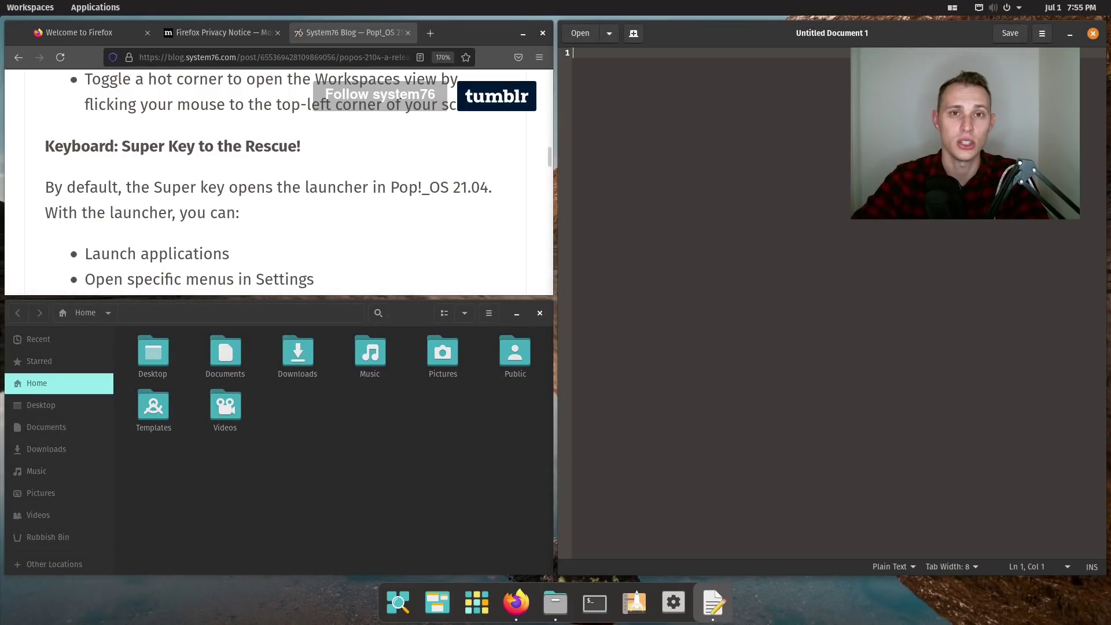
click(952, 8)
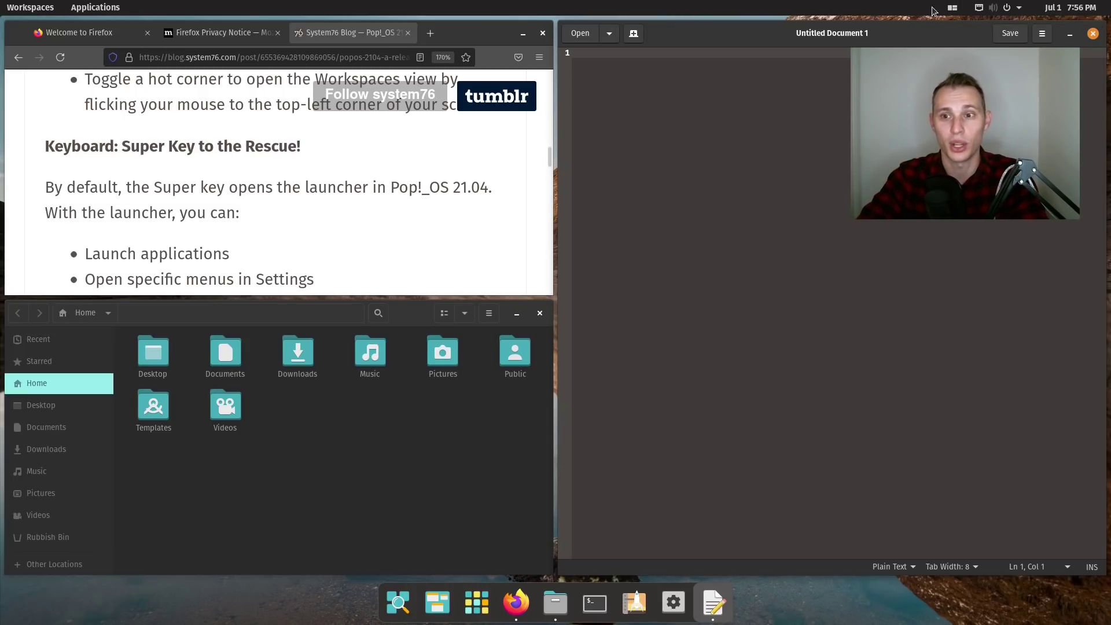
Turn off Tile Windows and drag the Text Editor down and right over the Files window
click(950, 8)
click(950, 8)
click(950, 9)
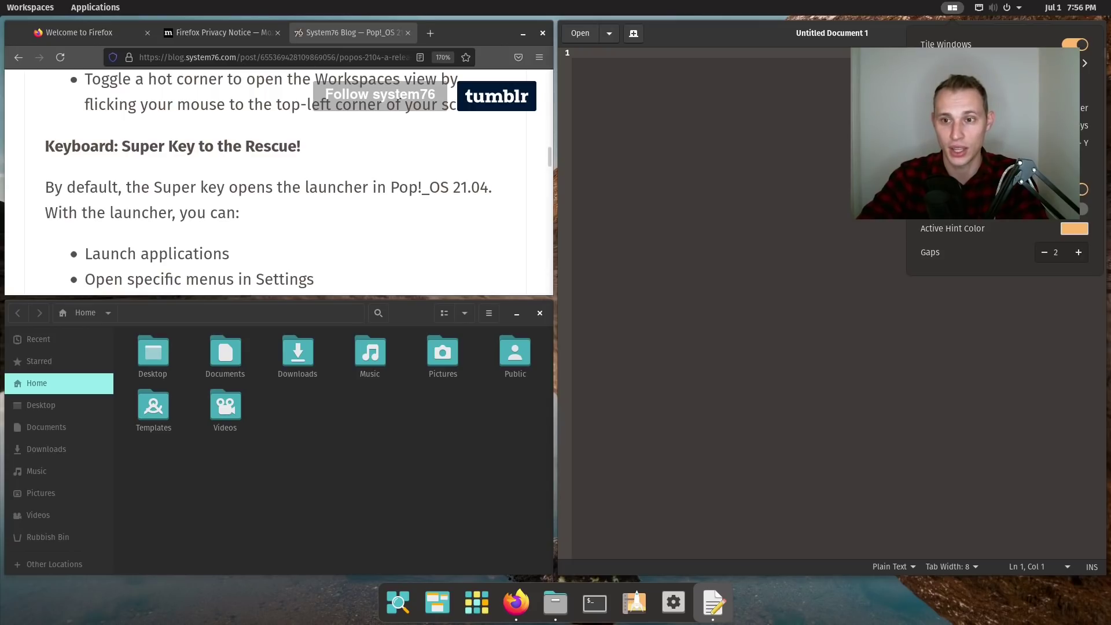
click(1075, 45)
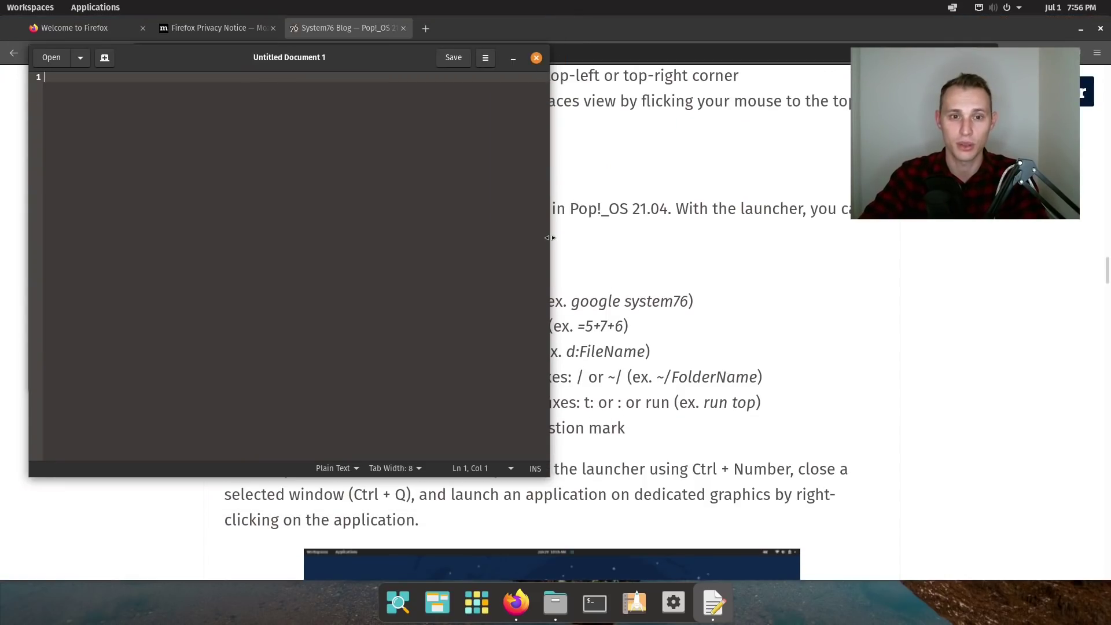
drag(371, 65, 536, 133)
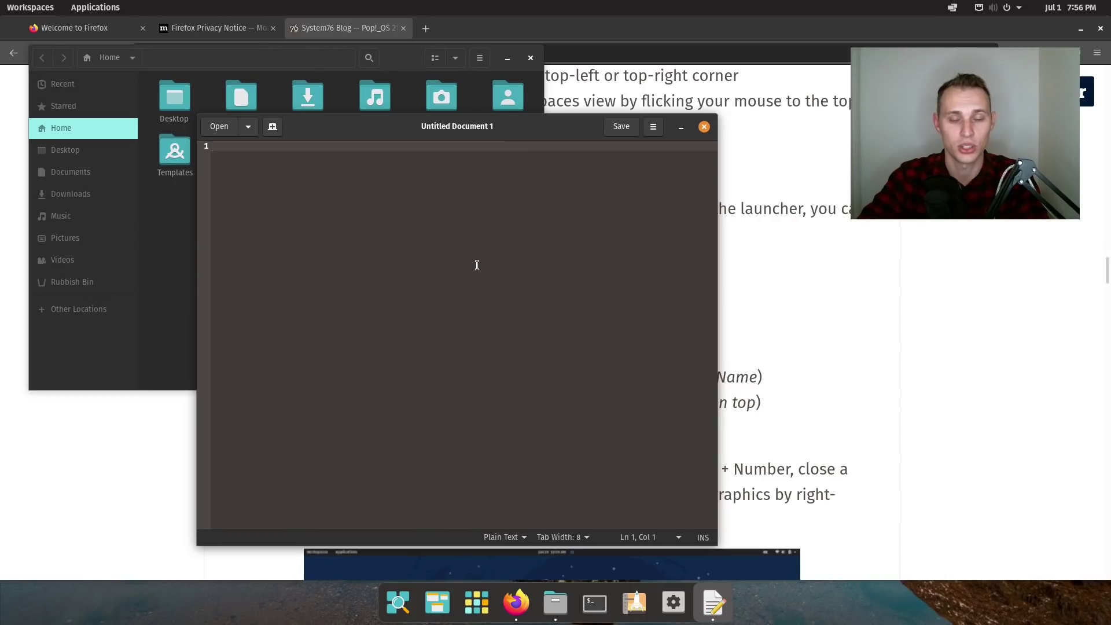
drag(568, 123, 767, 134)
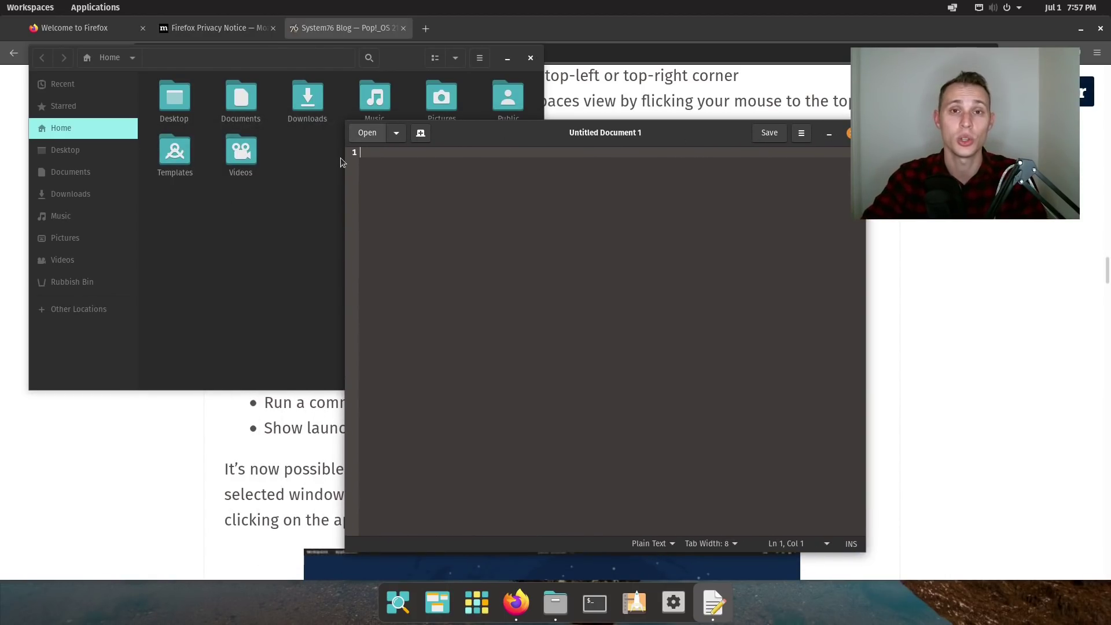
Visit the empty next workspace, come back, and drag the Text Editor up and left
key(super+ctrl+Down)
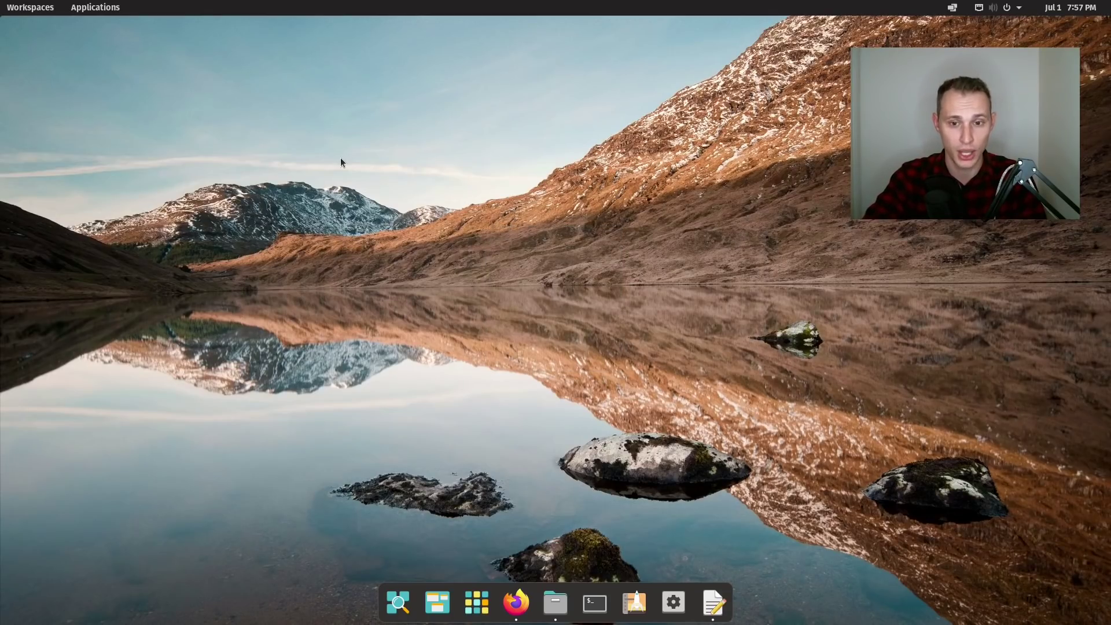
key(super+ctrl+Up)
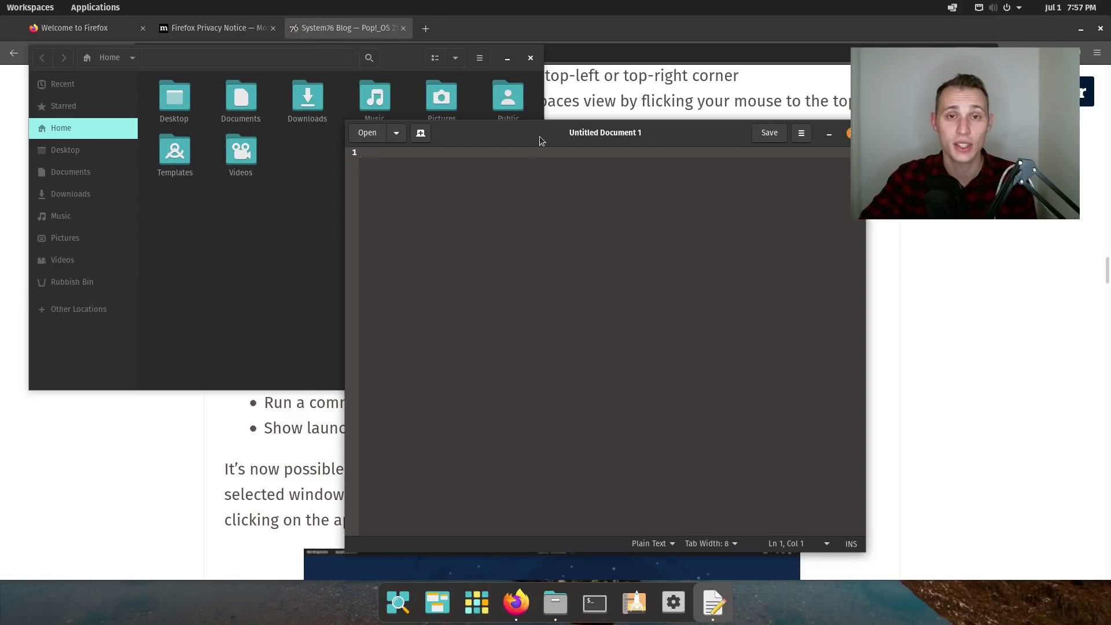
drag(540, 137, 493, 114)
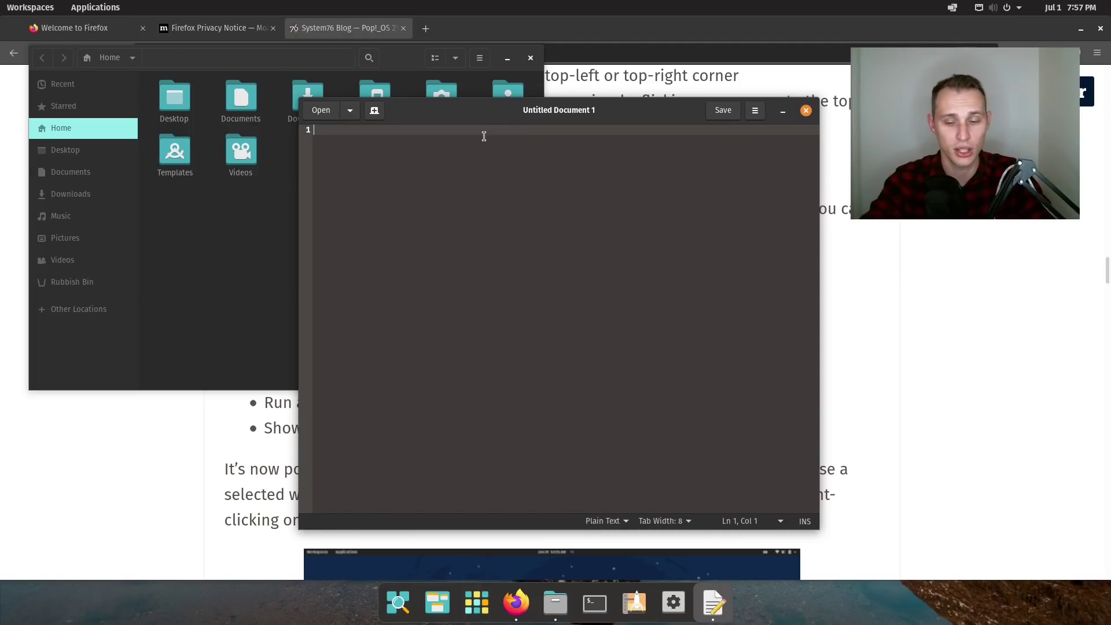
key(super)
text(kw)
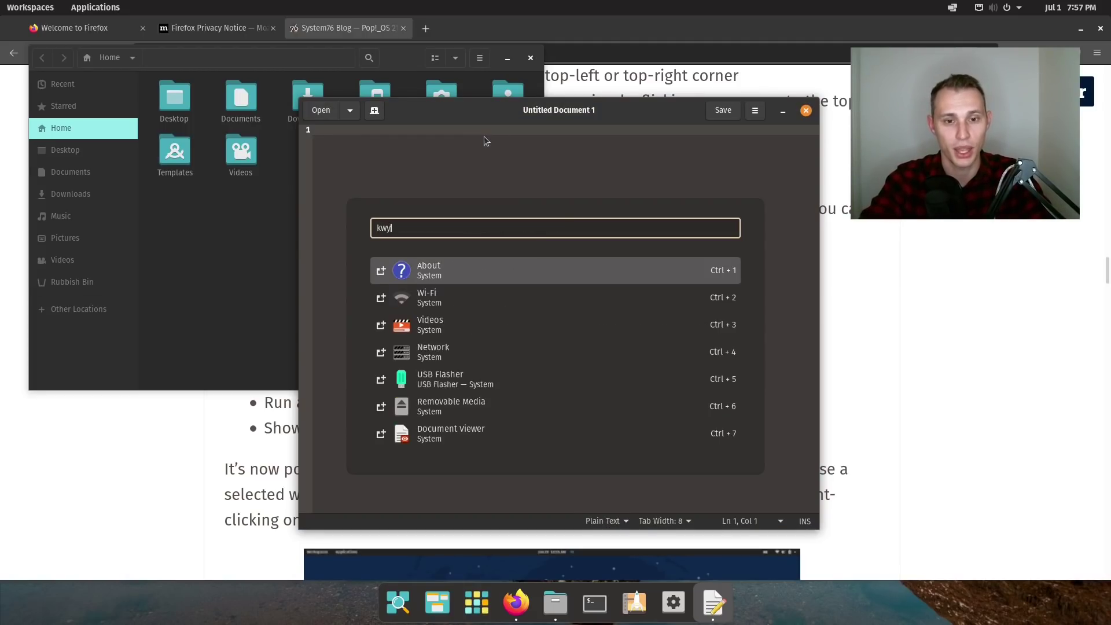
key(BackSpace)
text(ey)
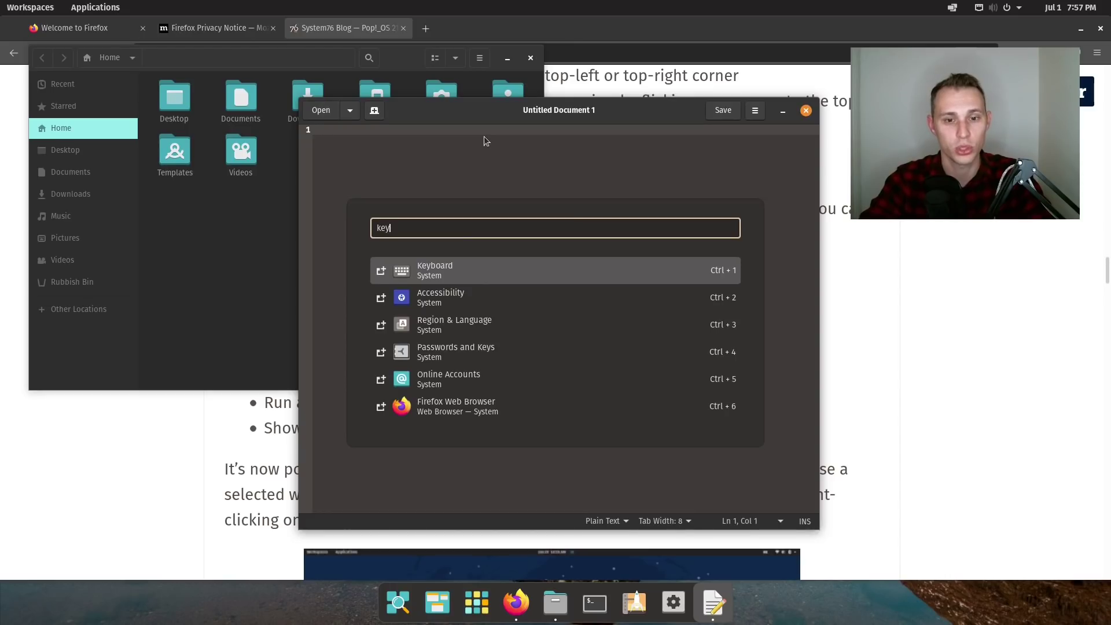
key(Return)
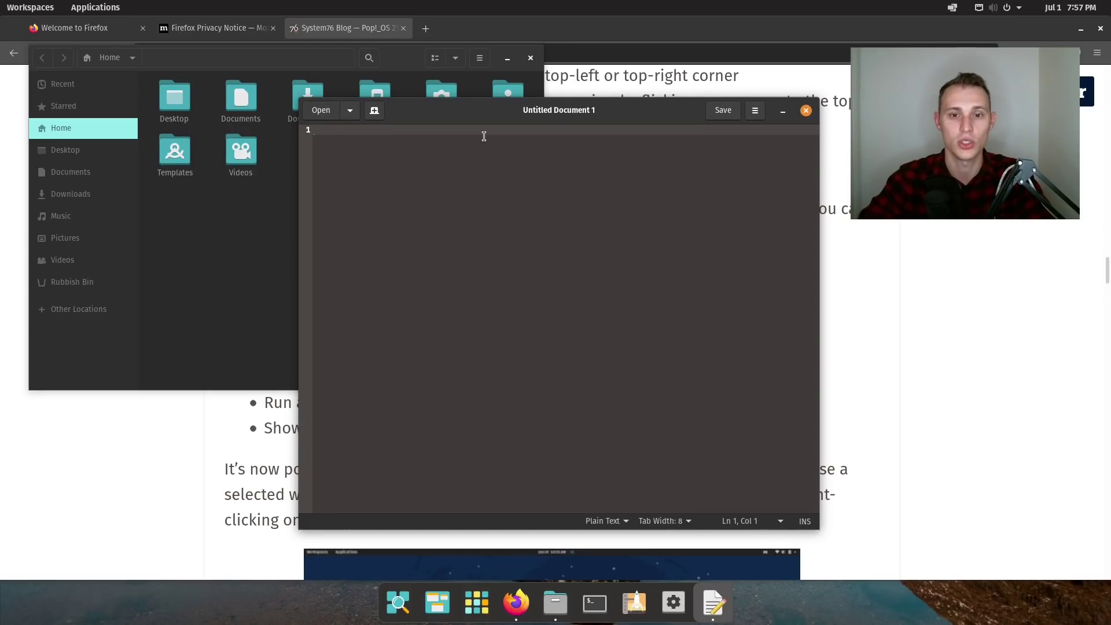
click(579, 491)
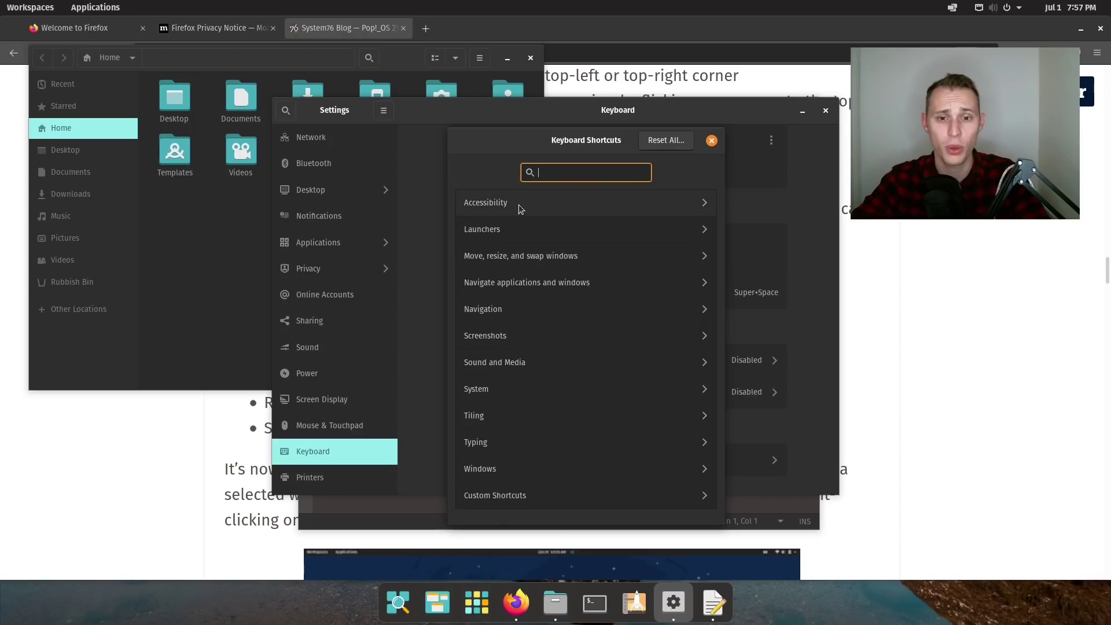
click(519, 416)
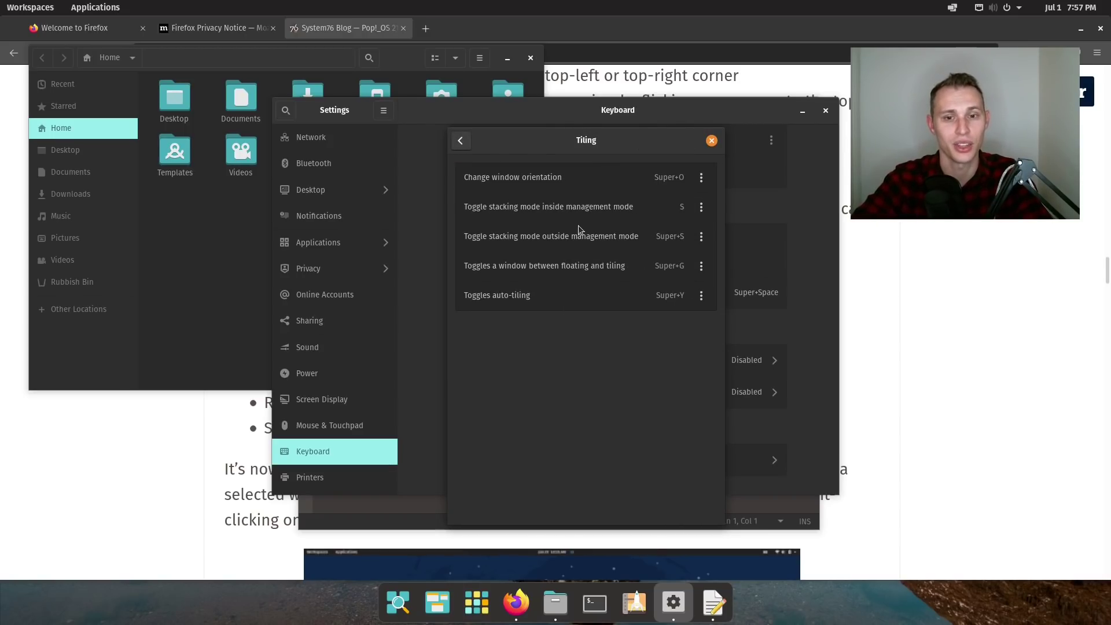
click(463, 144)
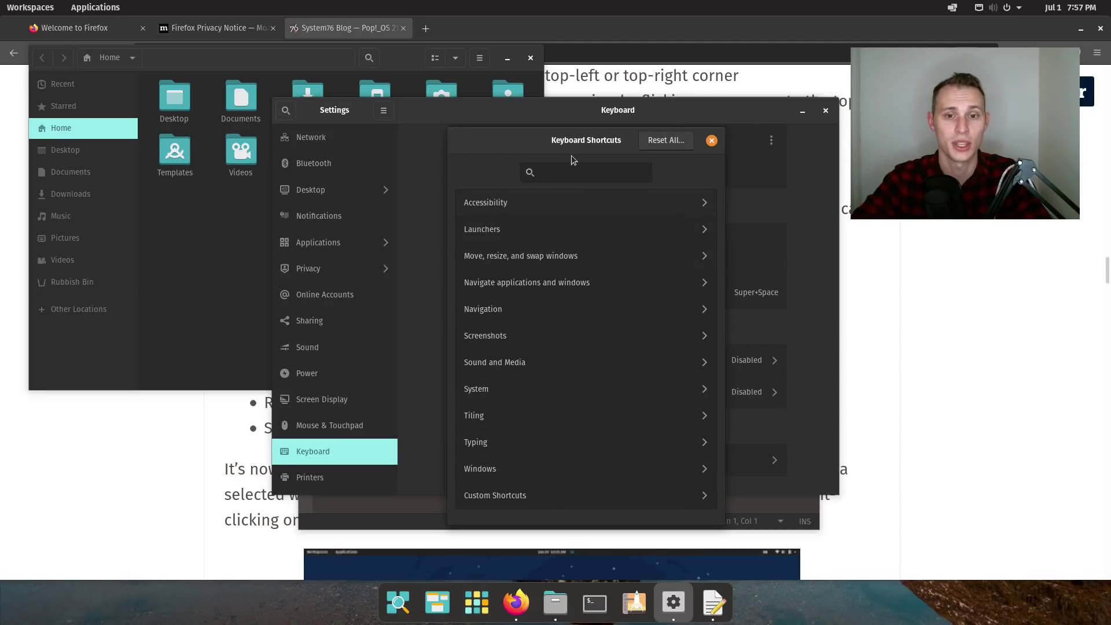
click(570, 169)
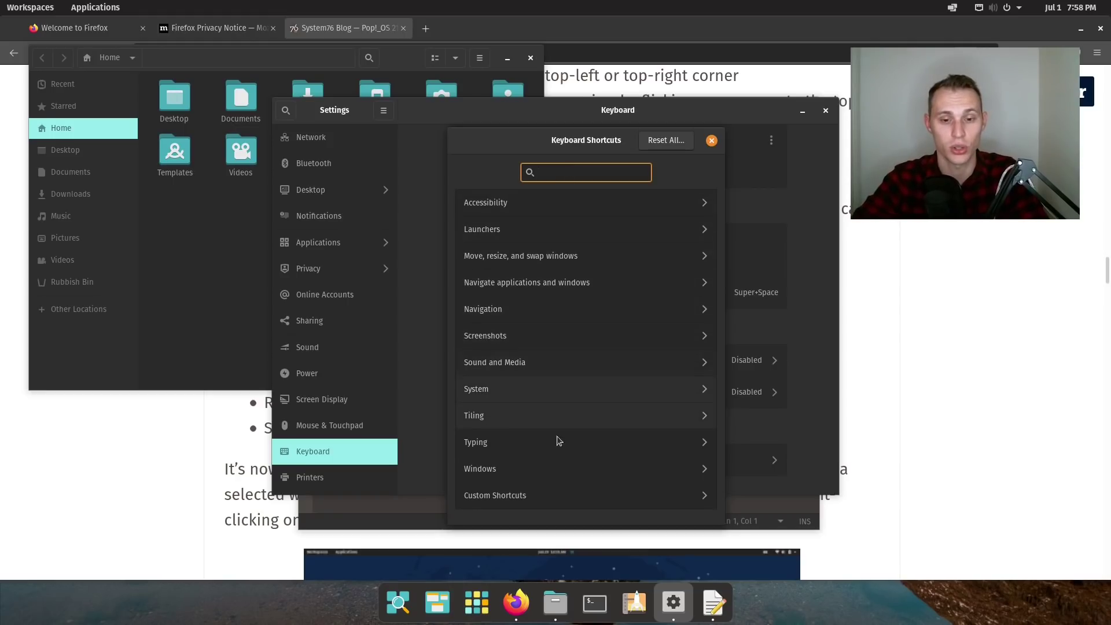
click(523, 497)
click(462, 140)
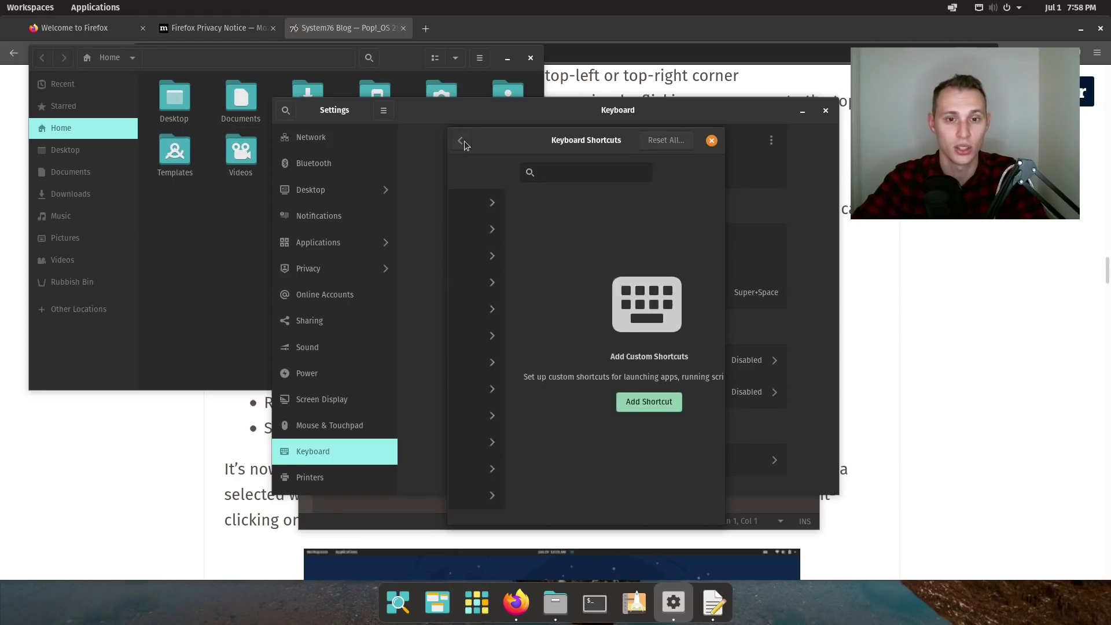
click(521, 308)
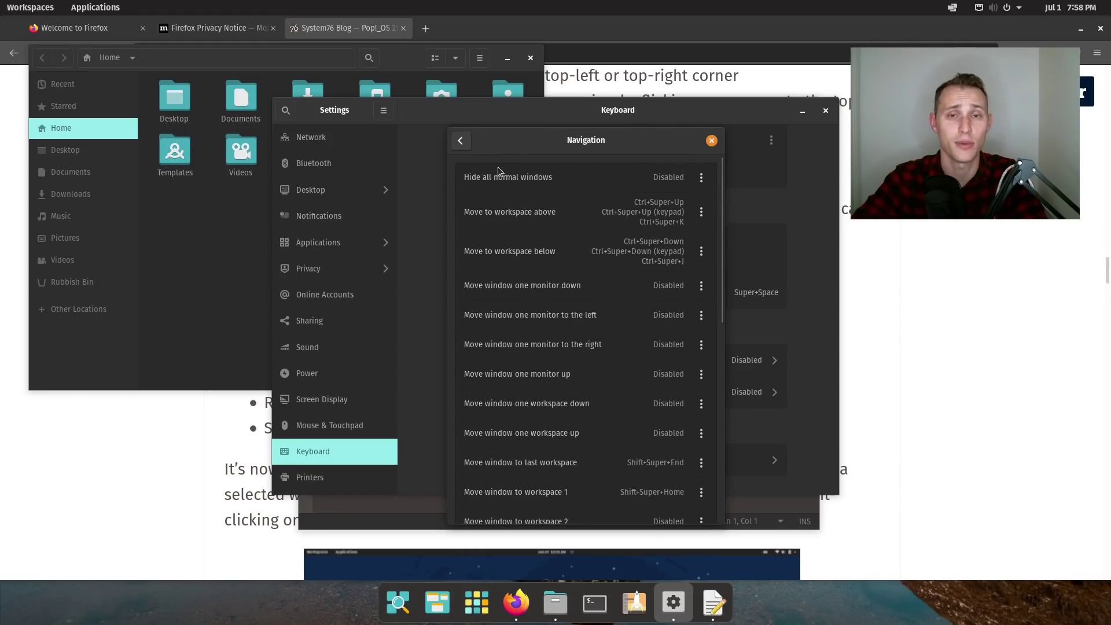
key(Escape)
Close Settings, the text document, Files and Firefox with Super+Q
key(super+q)
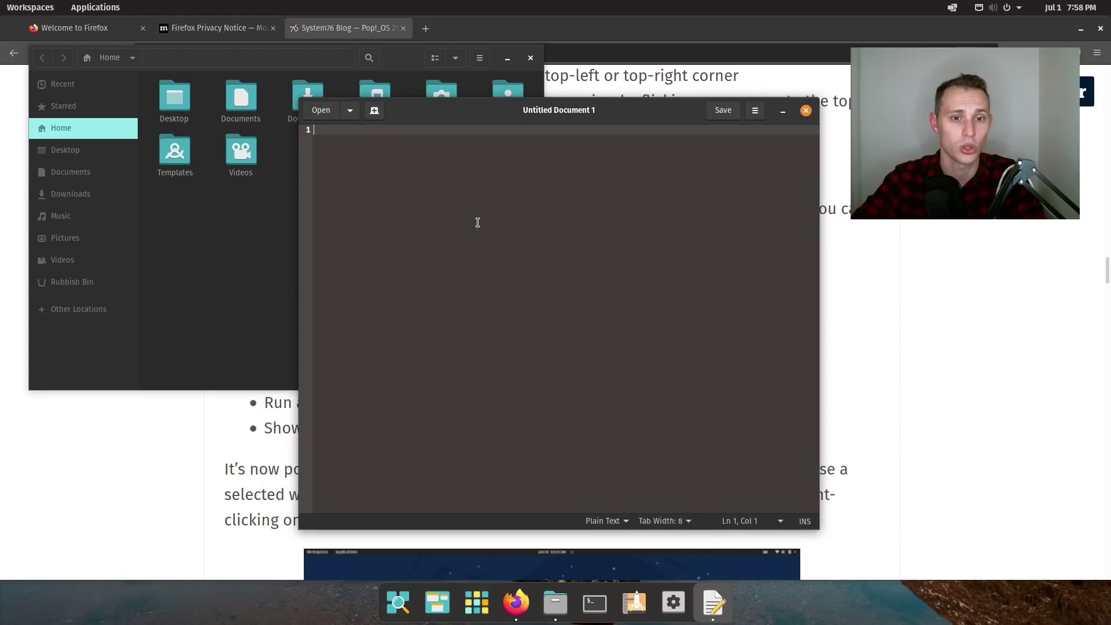
key(super+q)
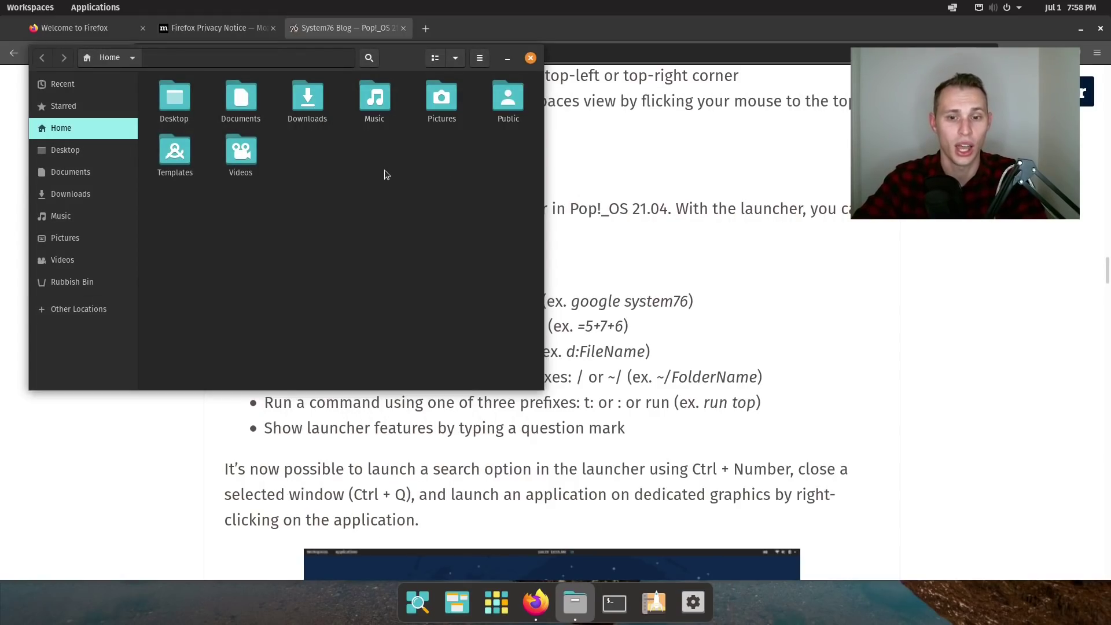
key(super+q)
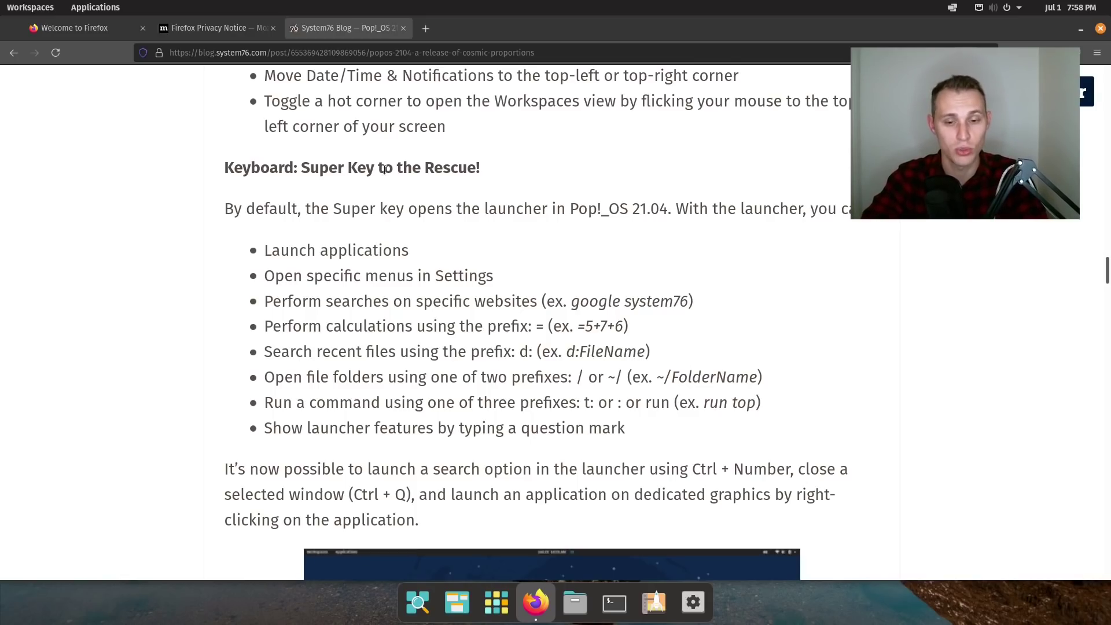
key(super+q)
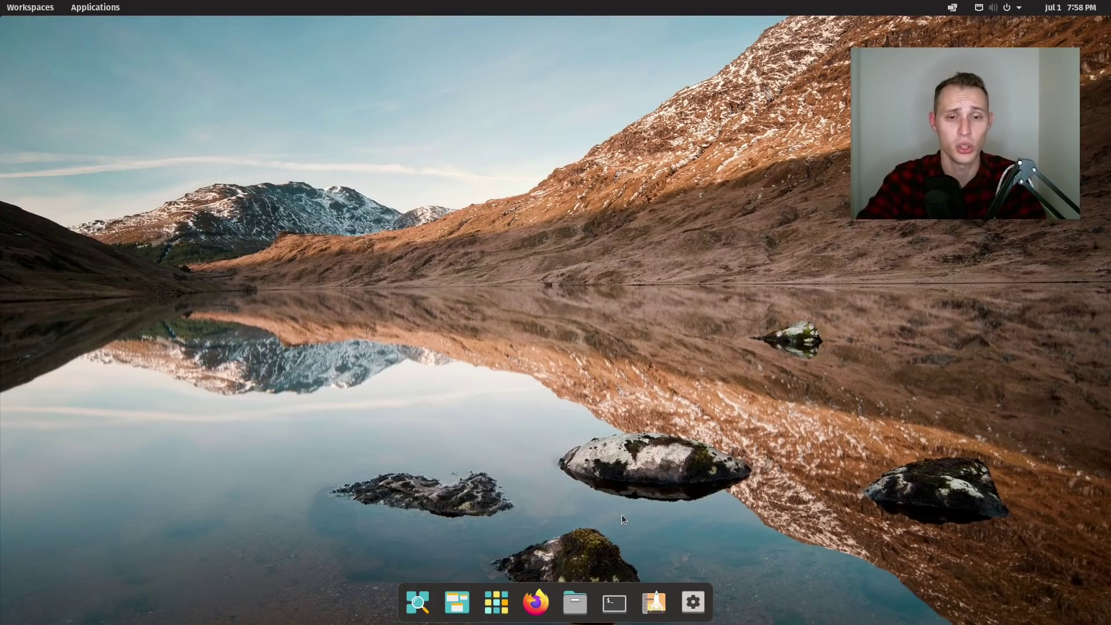
Open and close a terminal, then a Files window, and reopen Settings from the dock
key(super+t)
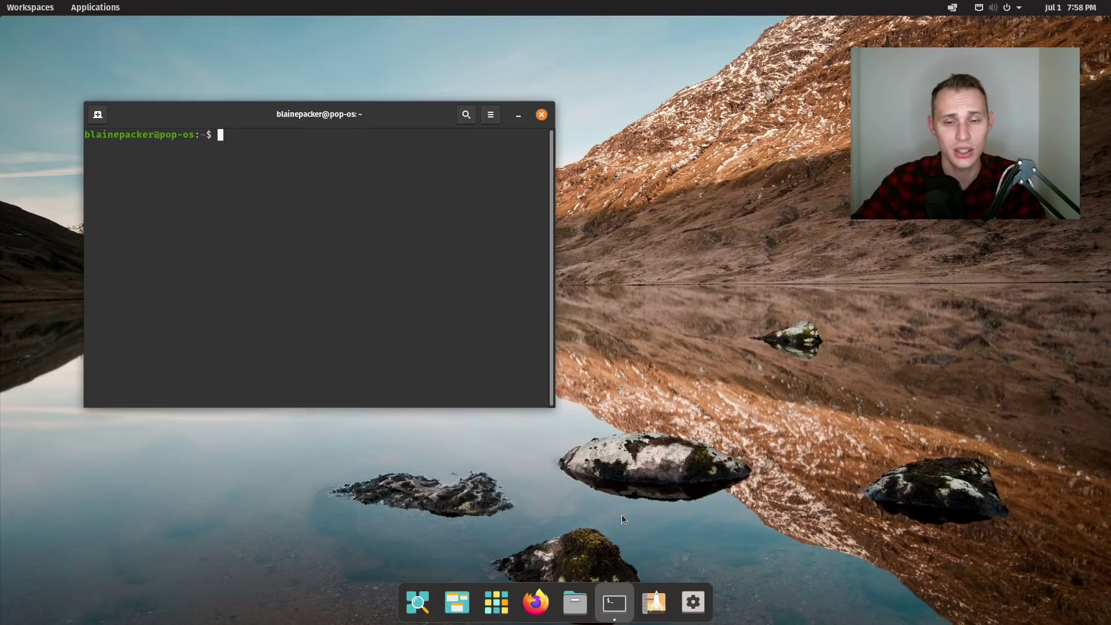
click(542, 114)
key(super)
text(file)
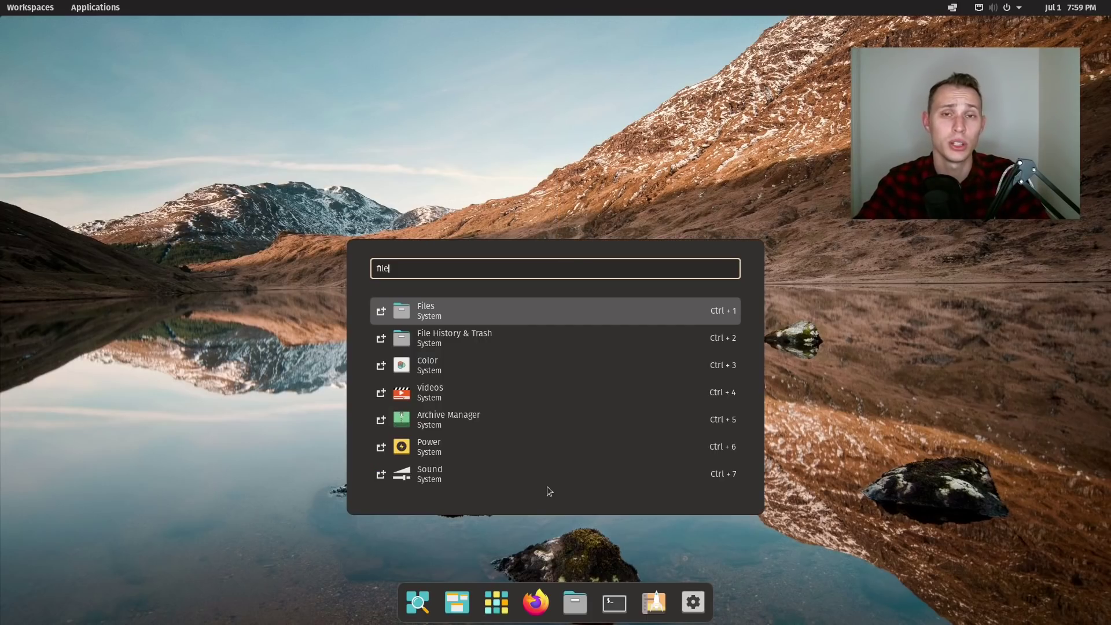
text(s)
key(Escape)
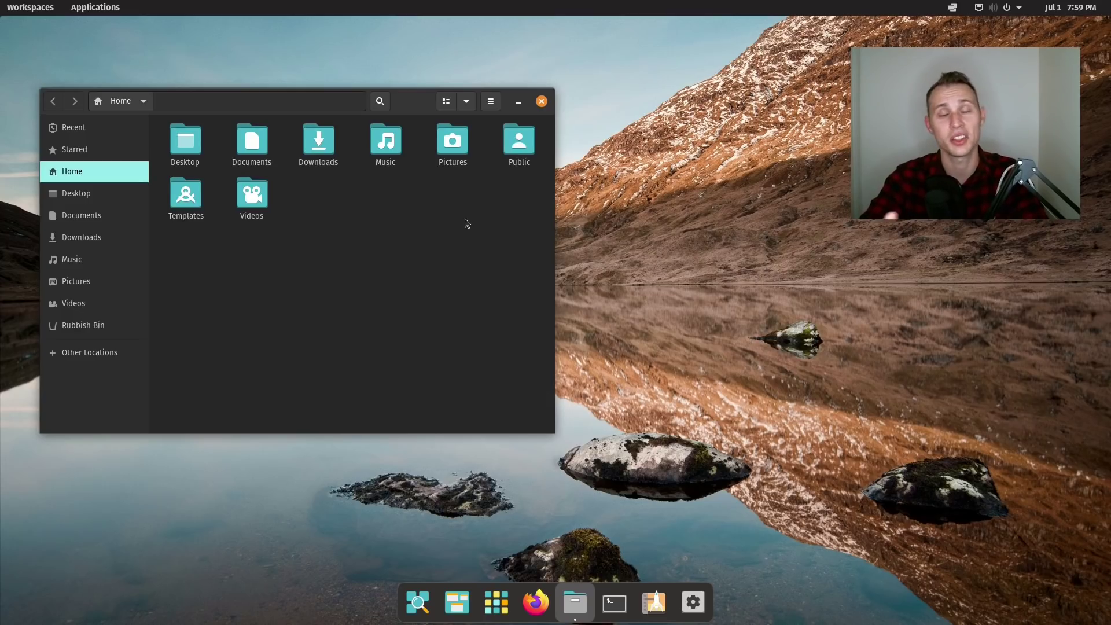
key(super+q)
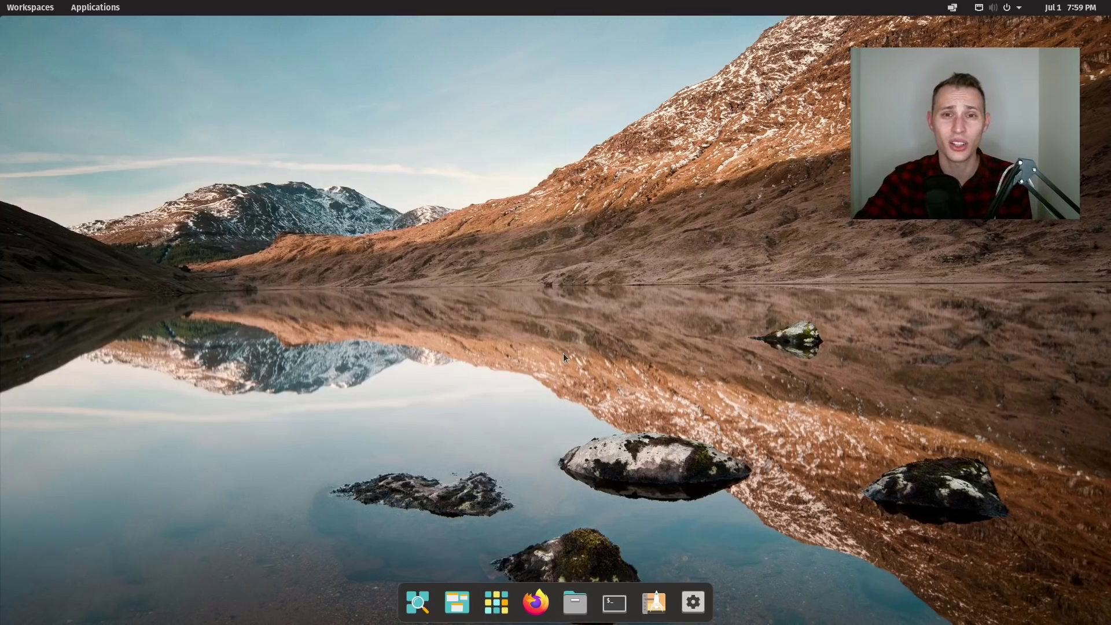
click(703, 606)
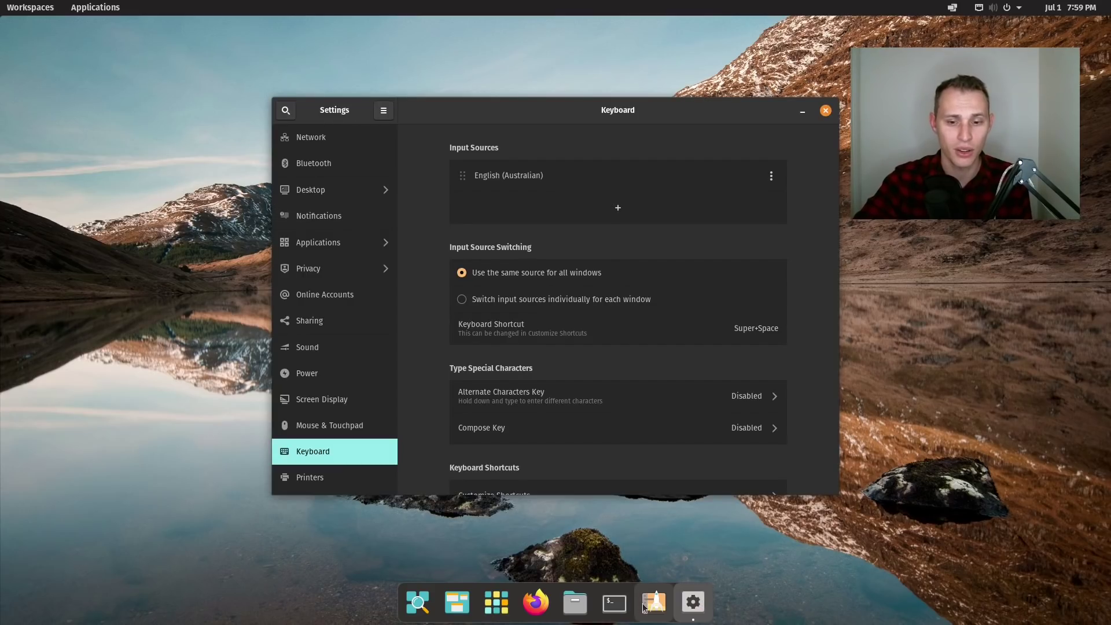
Open Pop!_Shop unmaximized, move Settings down-left, and raise the shop in front
click(645, 606)
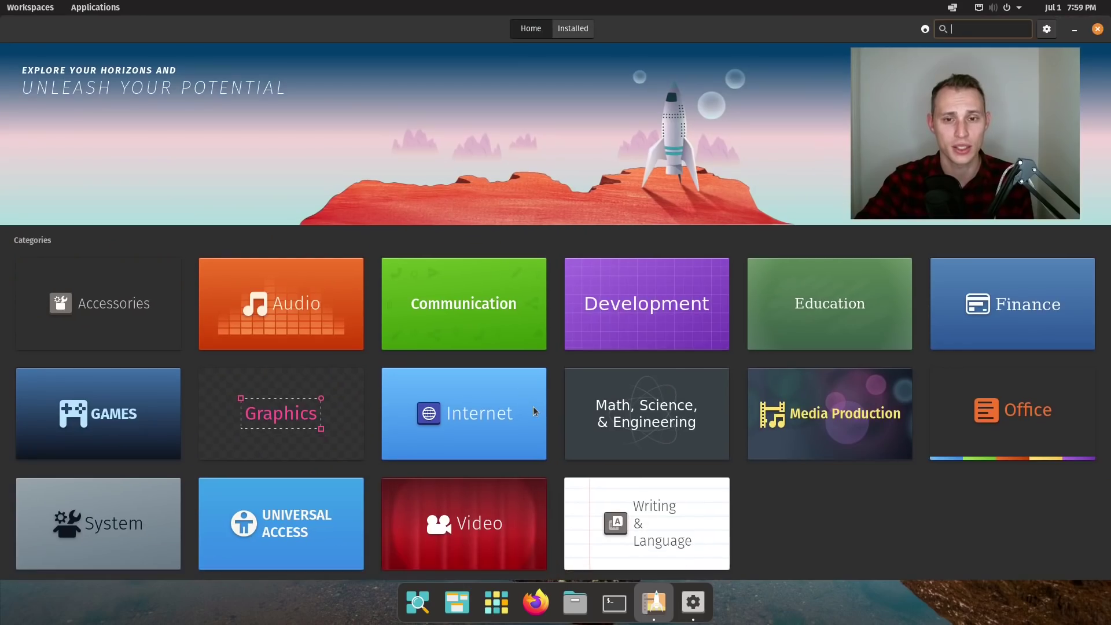
double_click(302, 33)
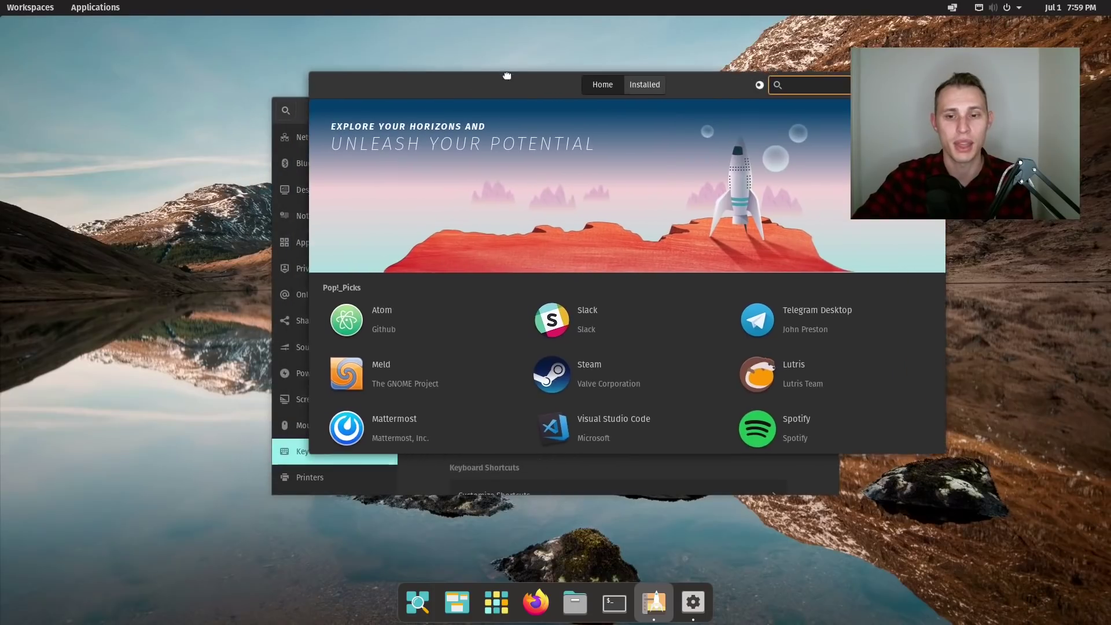
click(315, 109)
drag(325, 106, 143, 142)
click(571, 59)
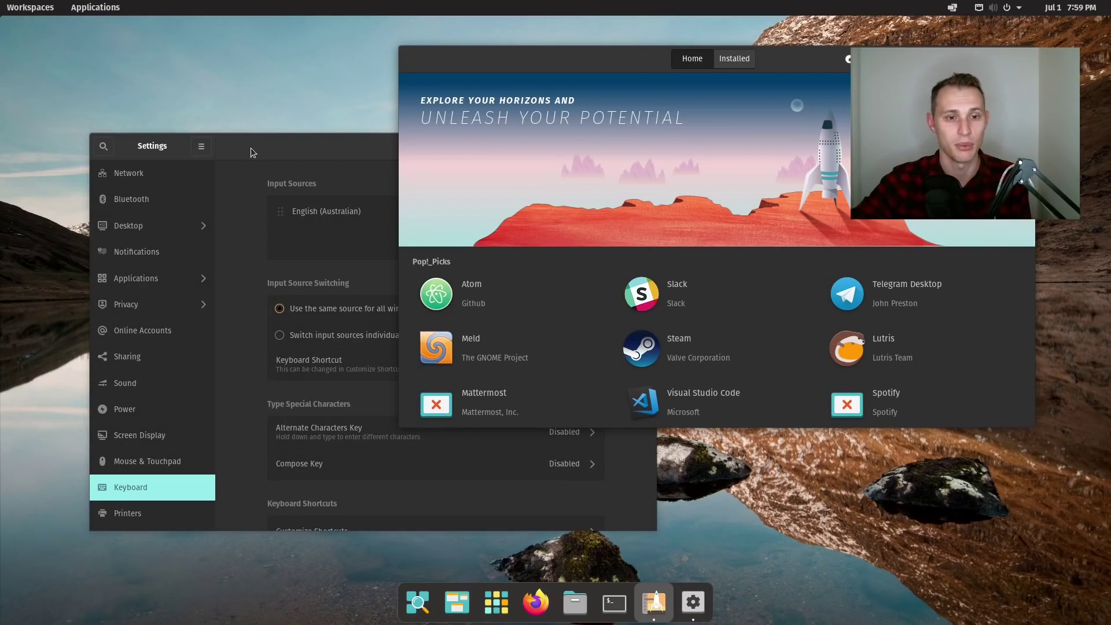
Check the OS Upgrade & Recovery page in Settings, then raise Pop!_Shop again
click(347, 223)
scroll(152, 405, down, 5)
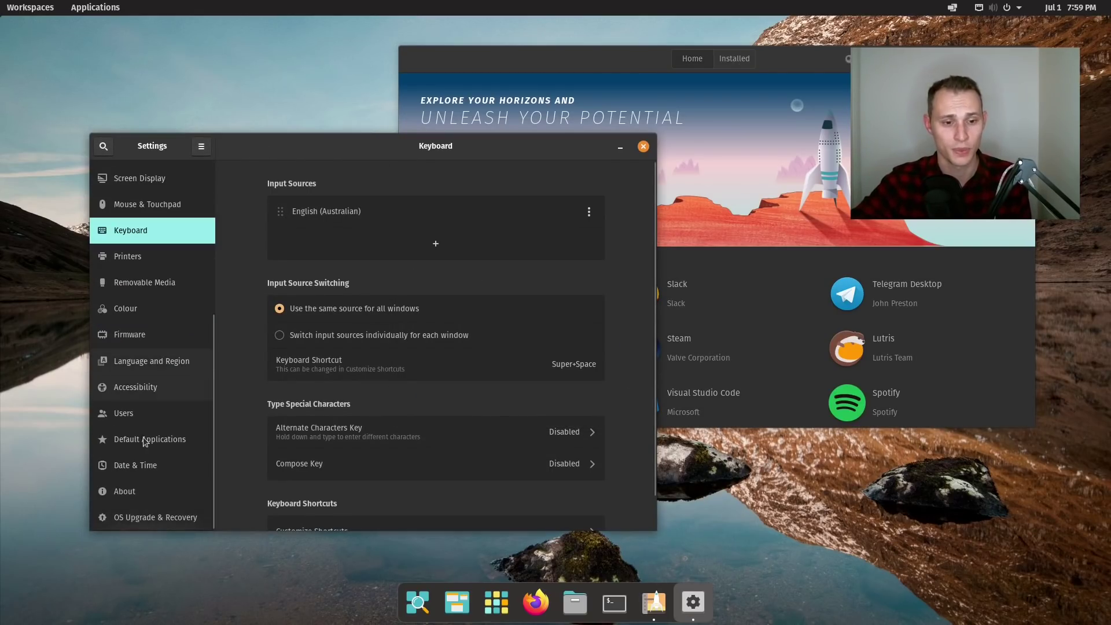
click(138, 517)
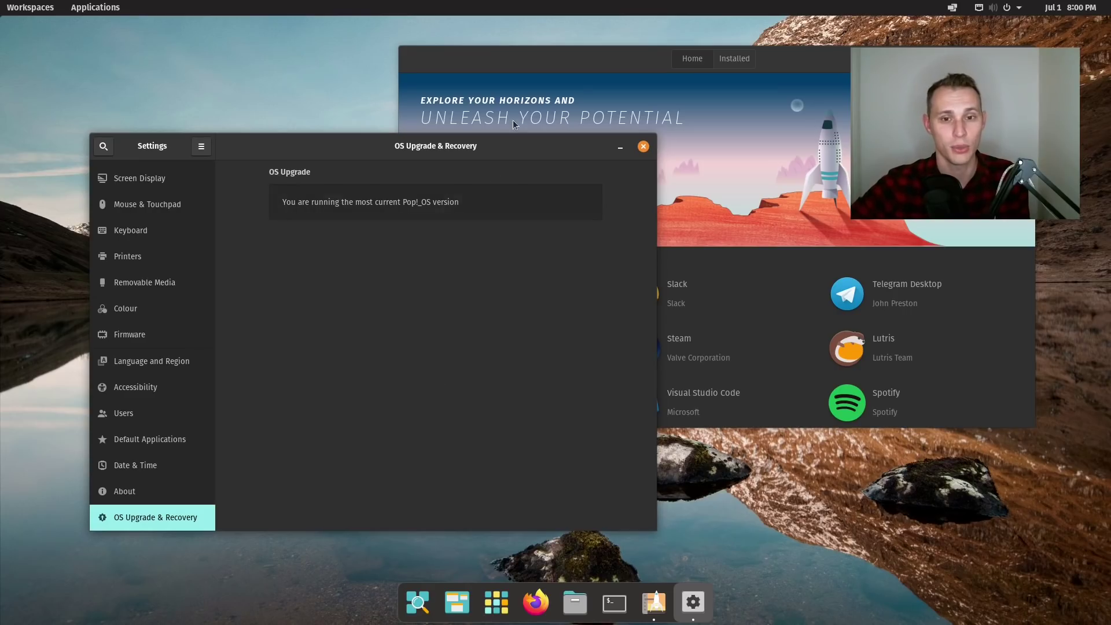
click(515, 60)
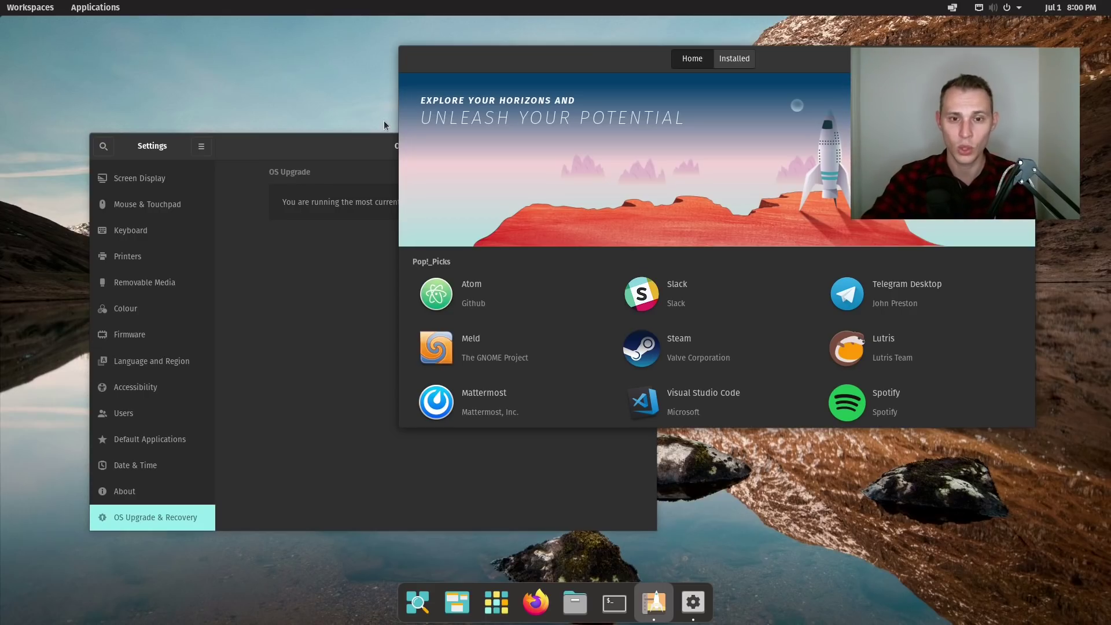
Scroll the Pop!_Shop home page and open the Lutris details page
scroll(585, 206, down, 5)
scroll(585, 207, down, 2)
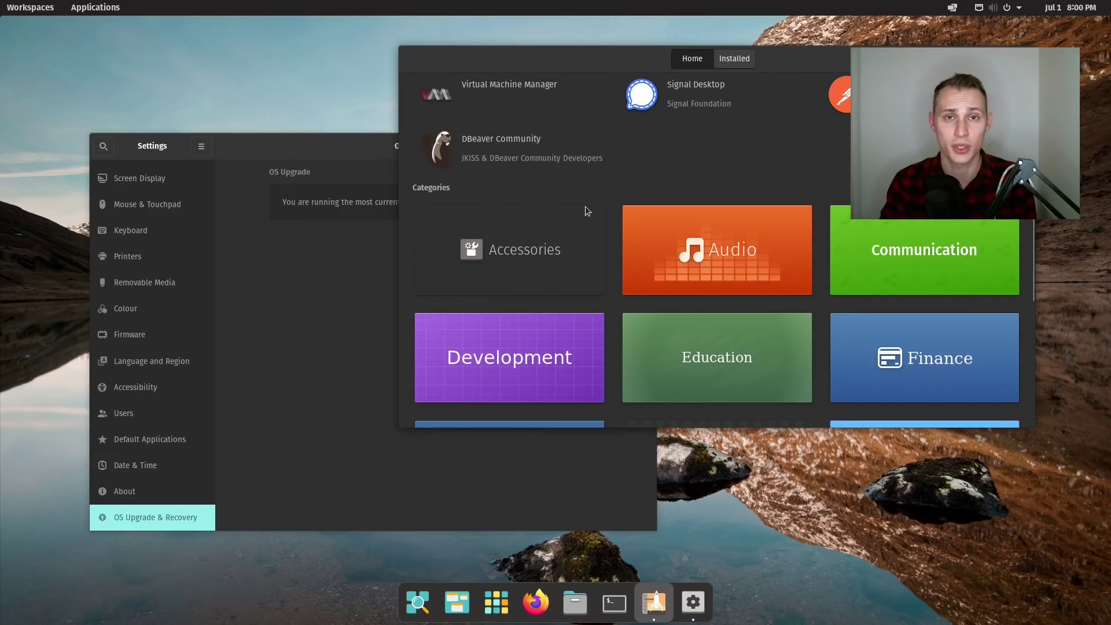
scroll(585, 208, up, 7)
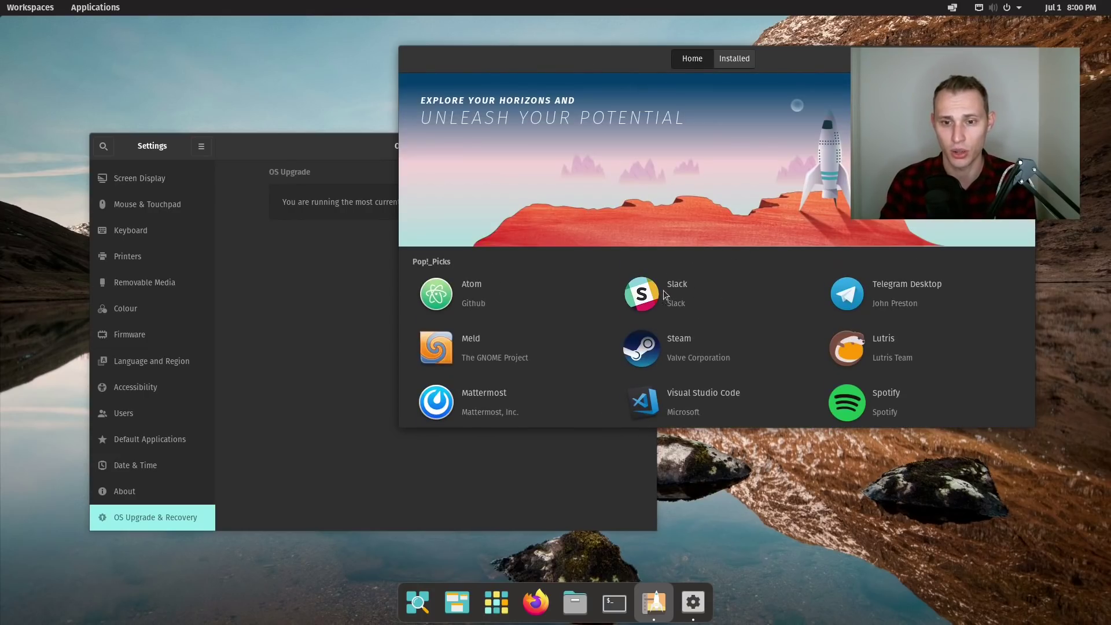
scroll(706, 224, down, 3)
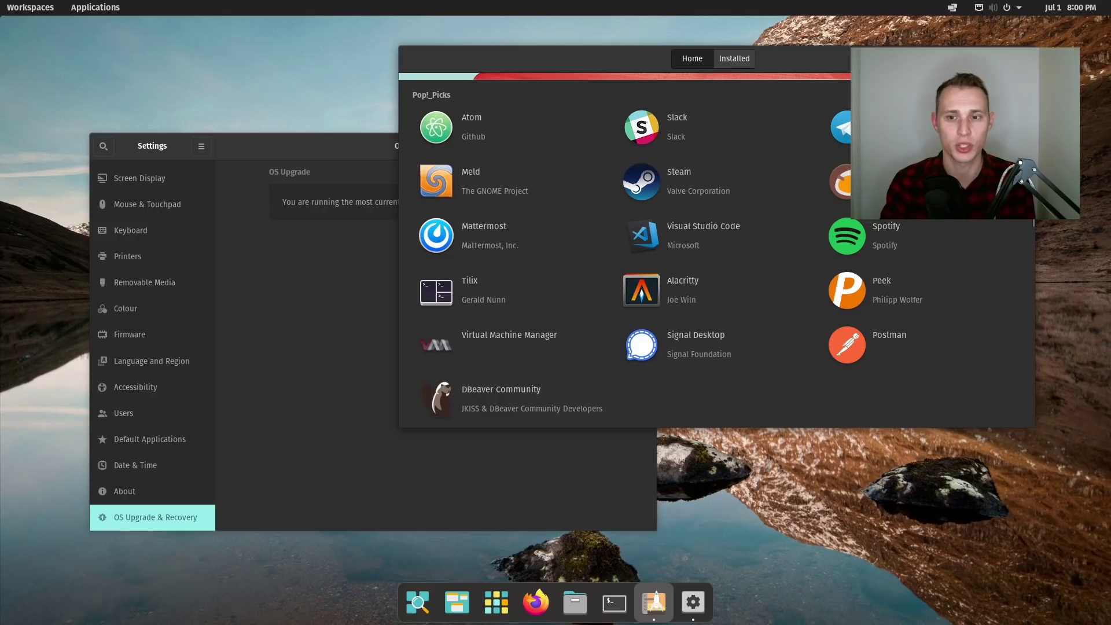
click(845, 189)
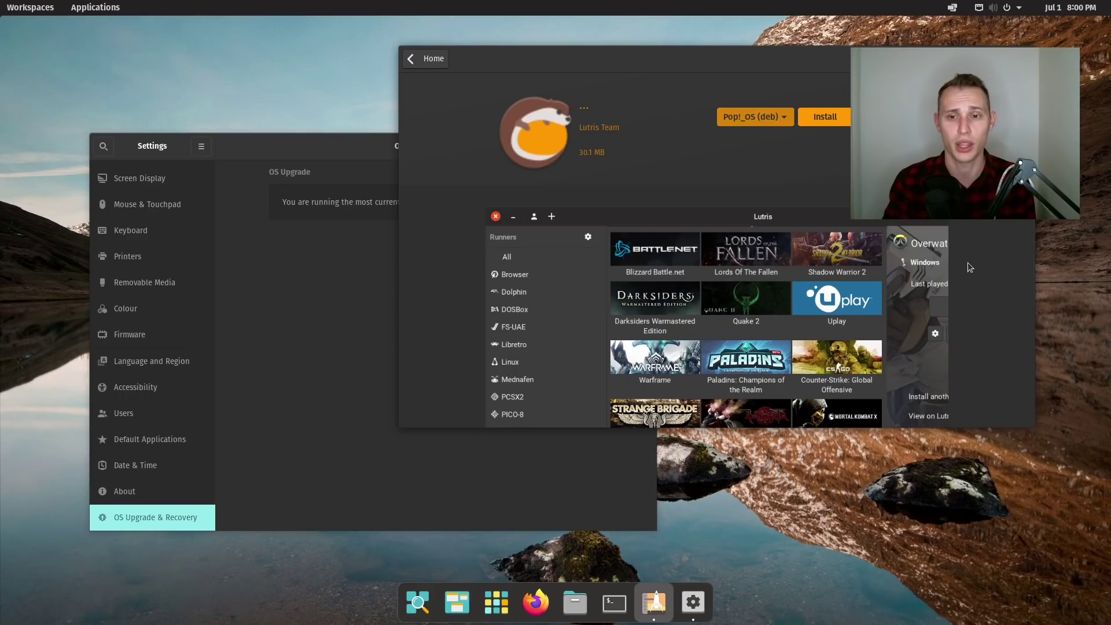
Look over Lutris, then return home and scroll to the Development, Games and Office categories
scroll(968, 262, down, 5)
scroll(967, 262, up, 5)
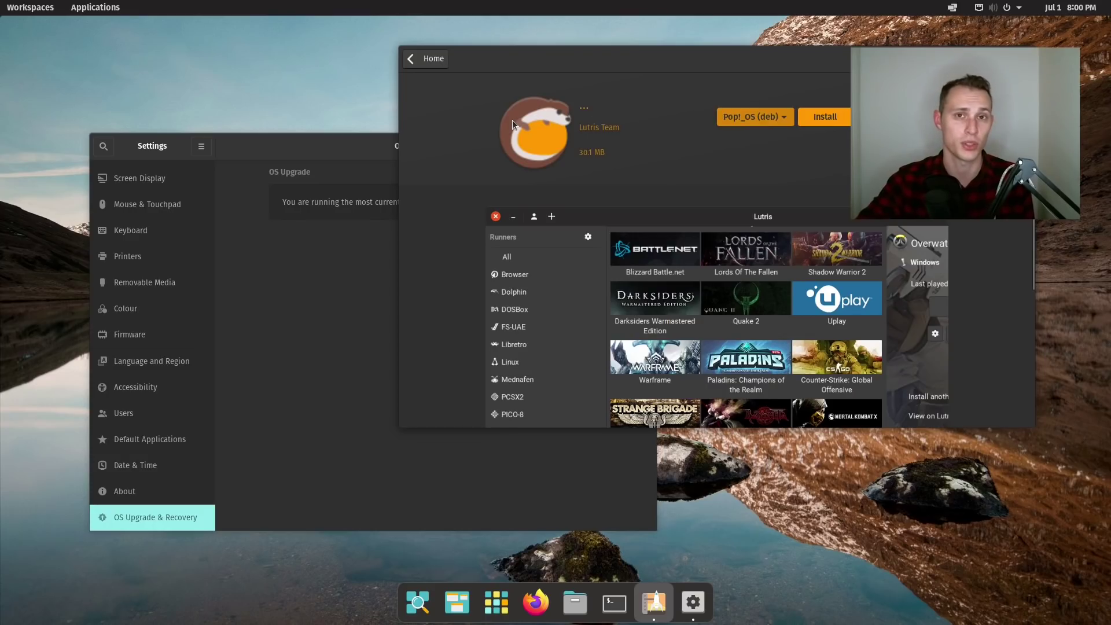
click(425, 58)
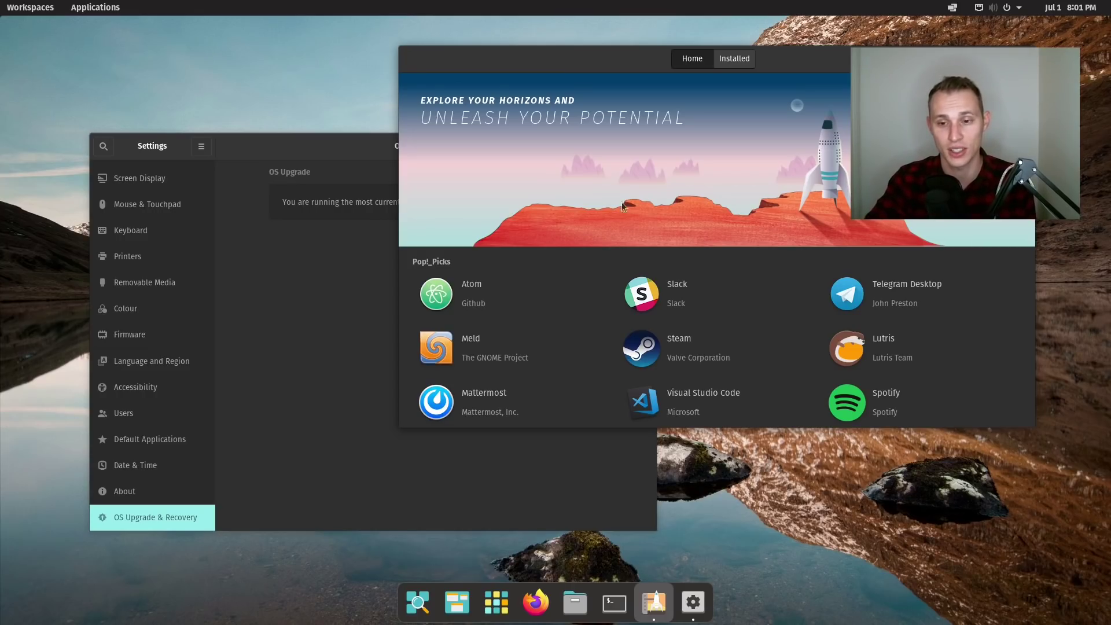
scroll(634, 258, down, 10)
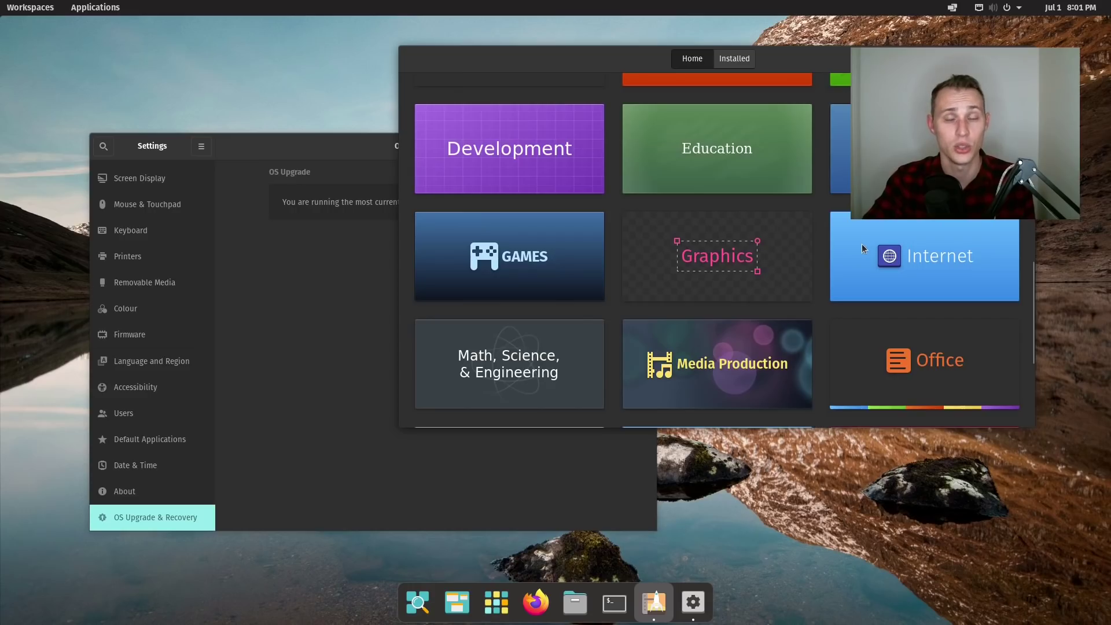
View the Updates, official, Extra Sources and Flatpak software sources, selecting Flathub
click(862, 244)
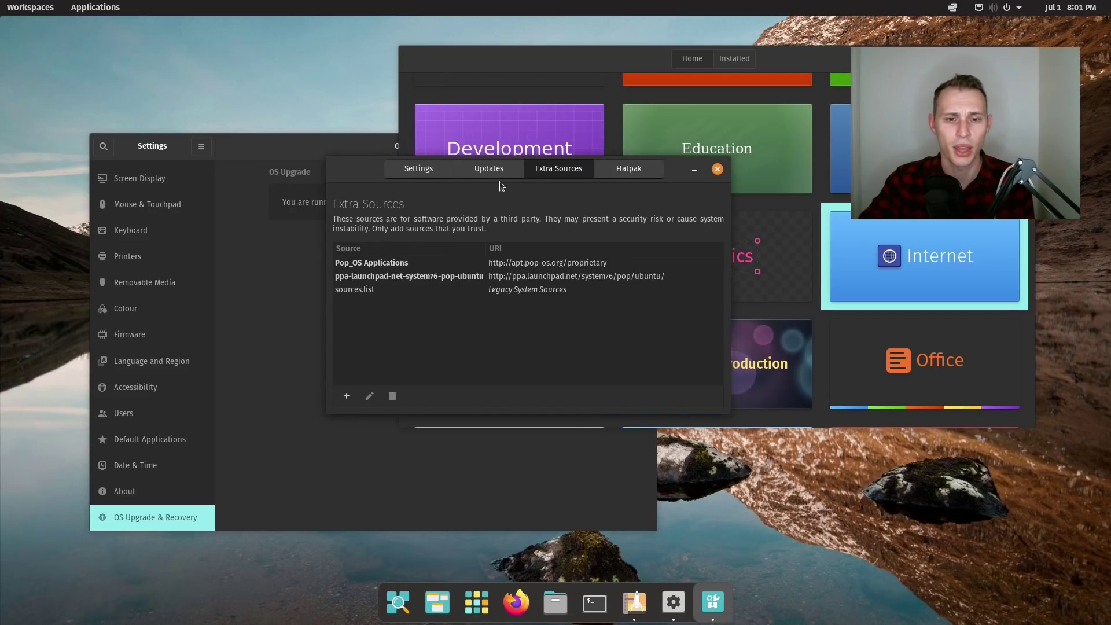
click(467, 173)
click(425, 175)
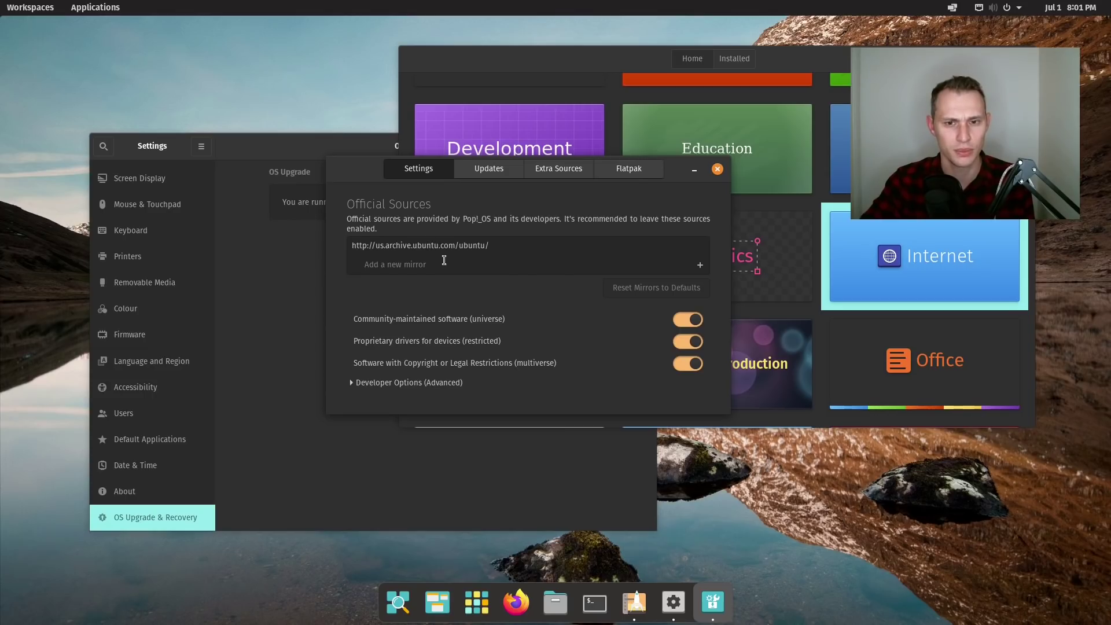
click(558, 169)
click(627, 169)
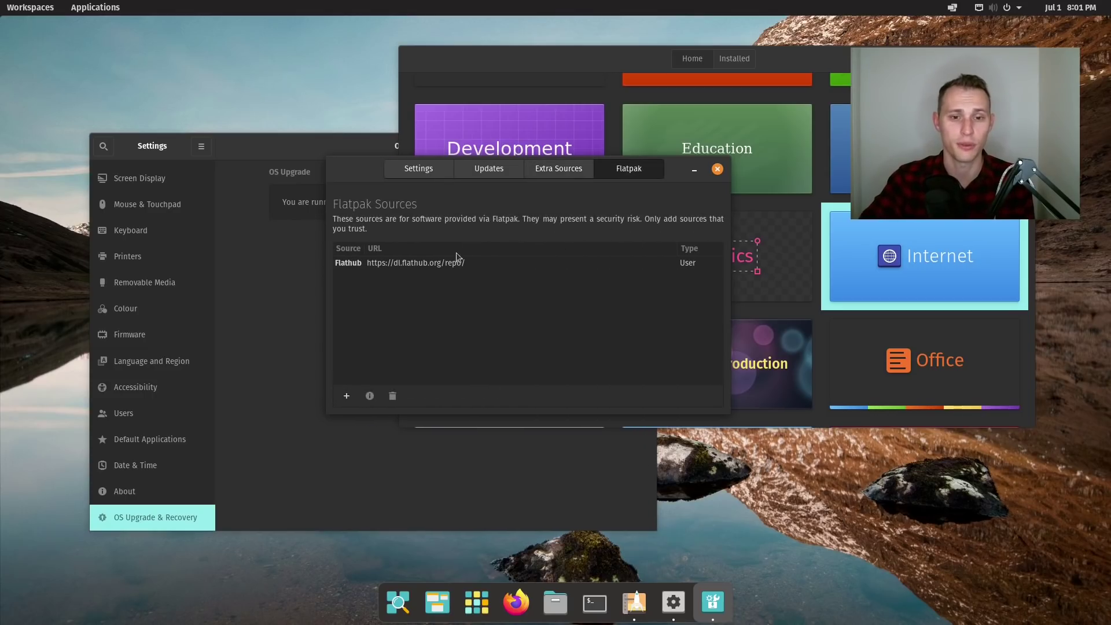
click(443, 265)
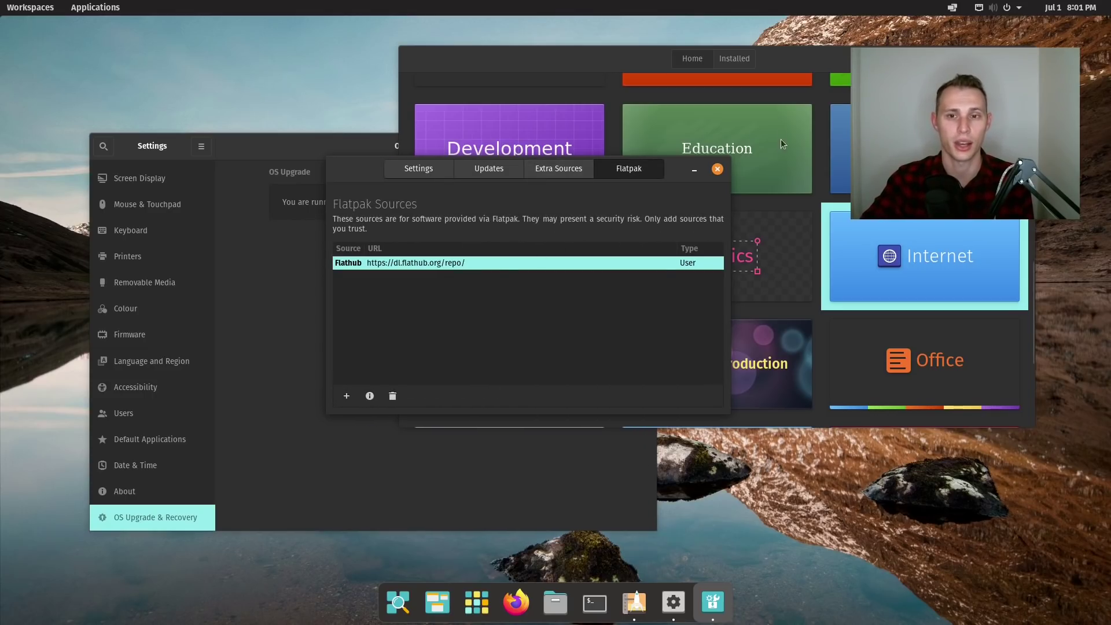
Revisit the Extra, Updates and official sources tabs, then close the sources dialog
click(584, 170)
click(490, 176)
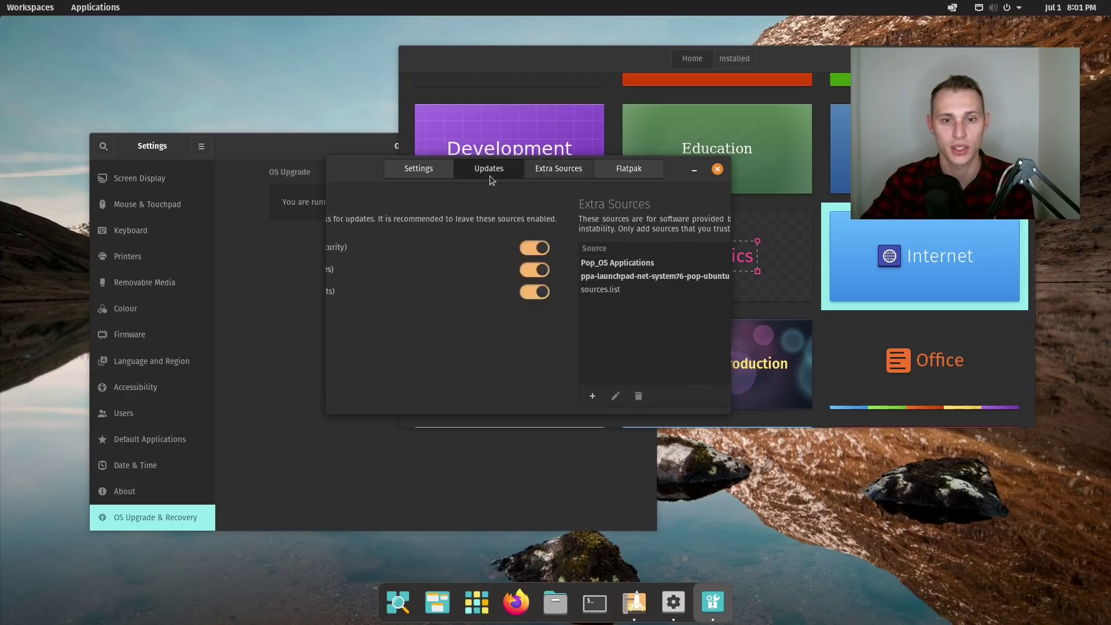
click(422, 173)
click(713, 170)
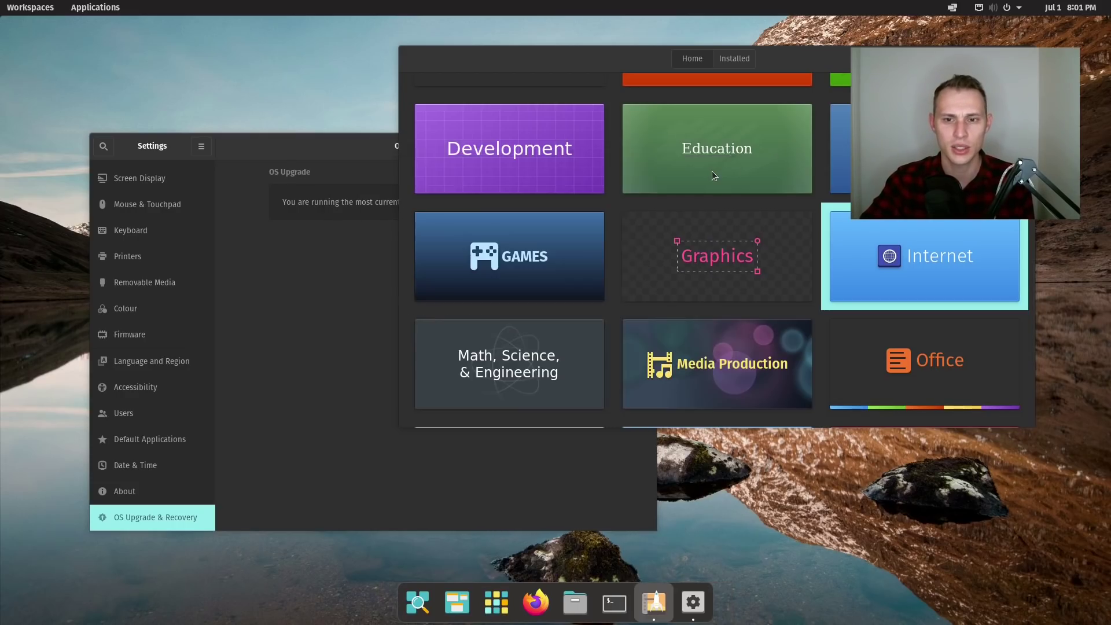
Close the Settings window and Pop!_Shop, leaving the bare desktop
click(366, 137)
click(643, 148)
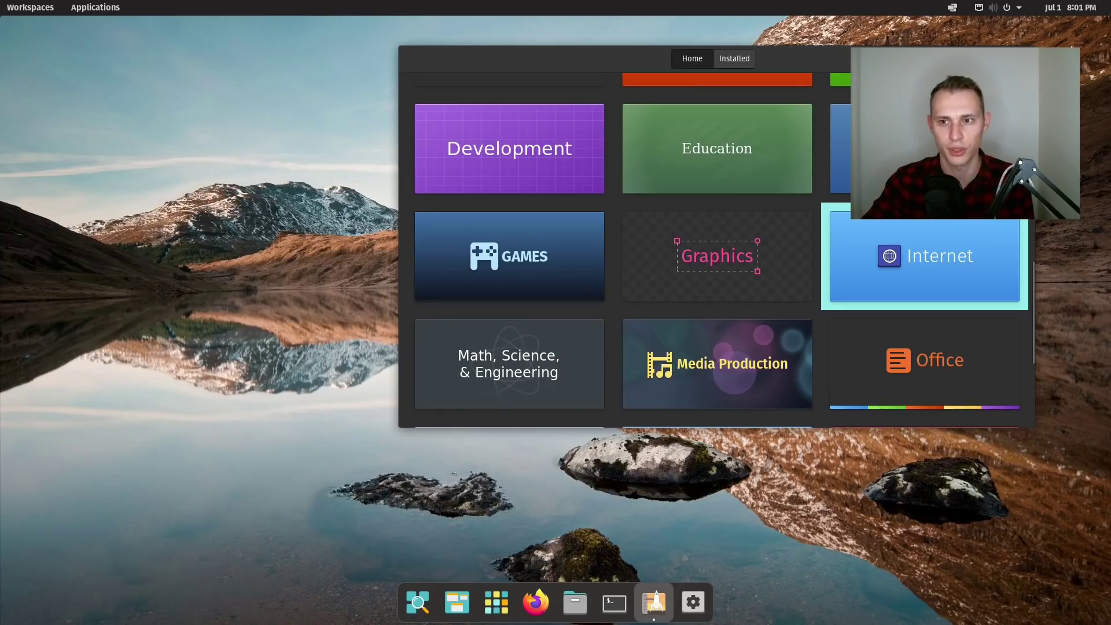
click(1022, 59)
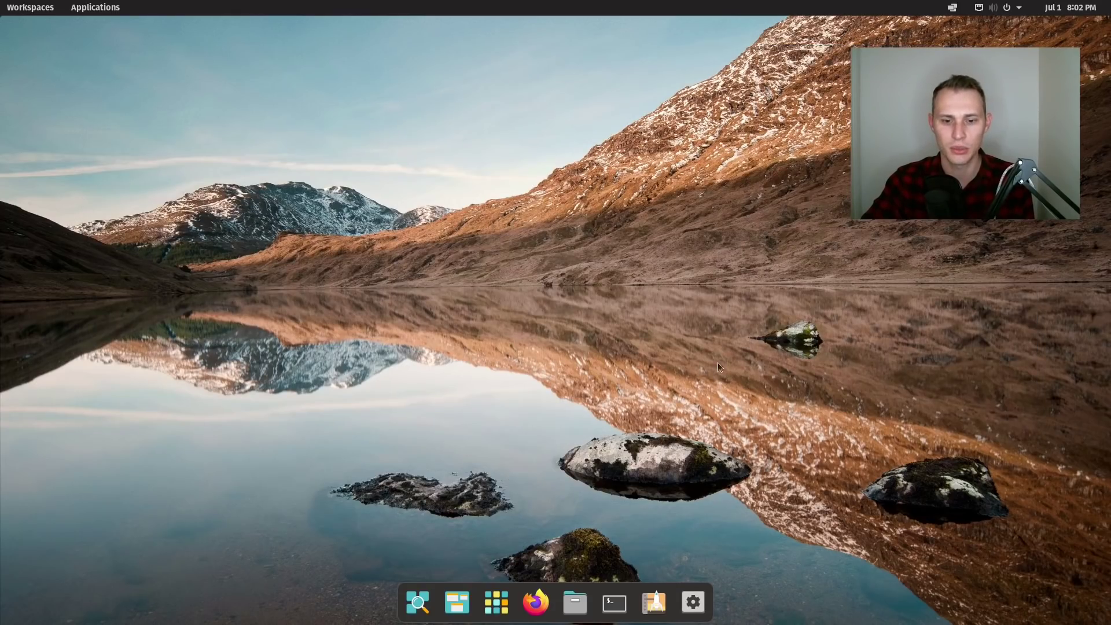
Open the Home folder in Files and reach Desktop settings via the desktop's Change Background…
click(575, 601)
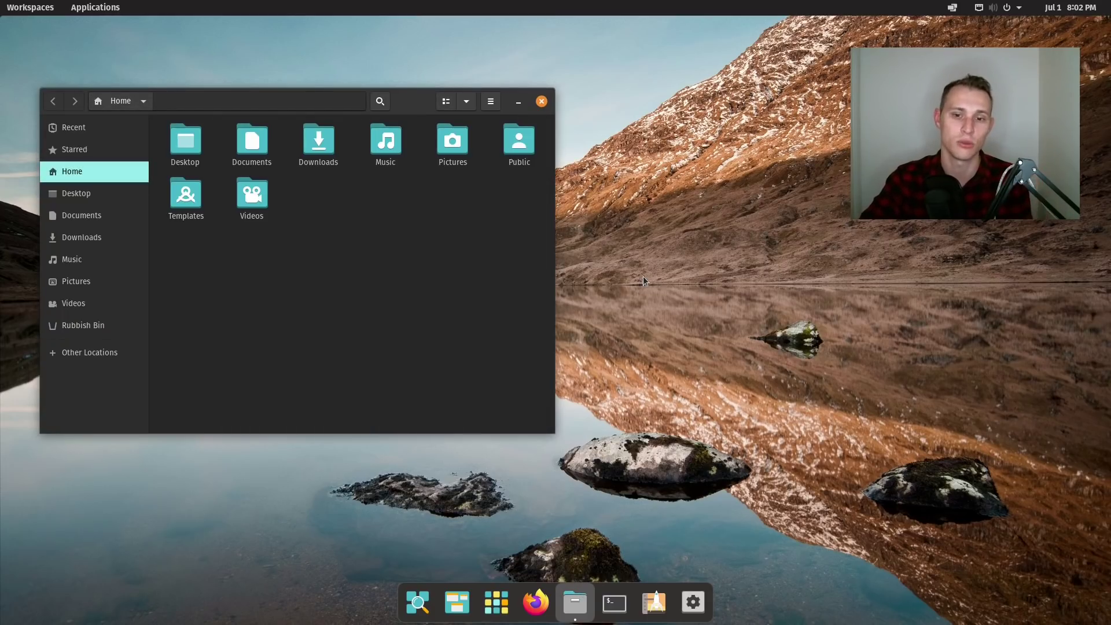
right_click(643, 277)
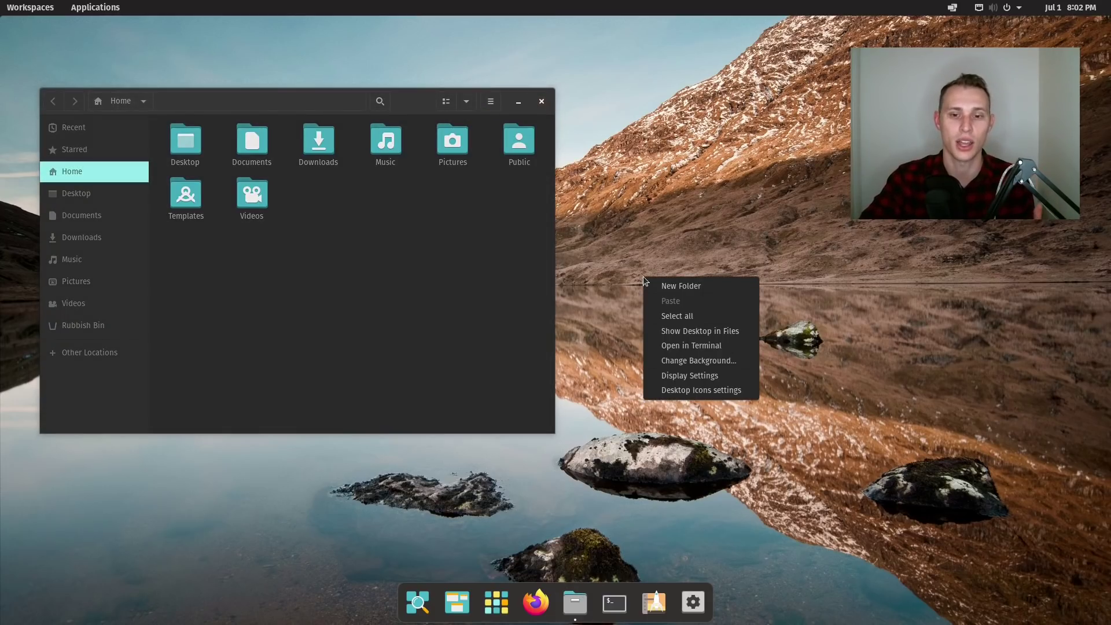
click(674, 359)
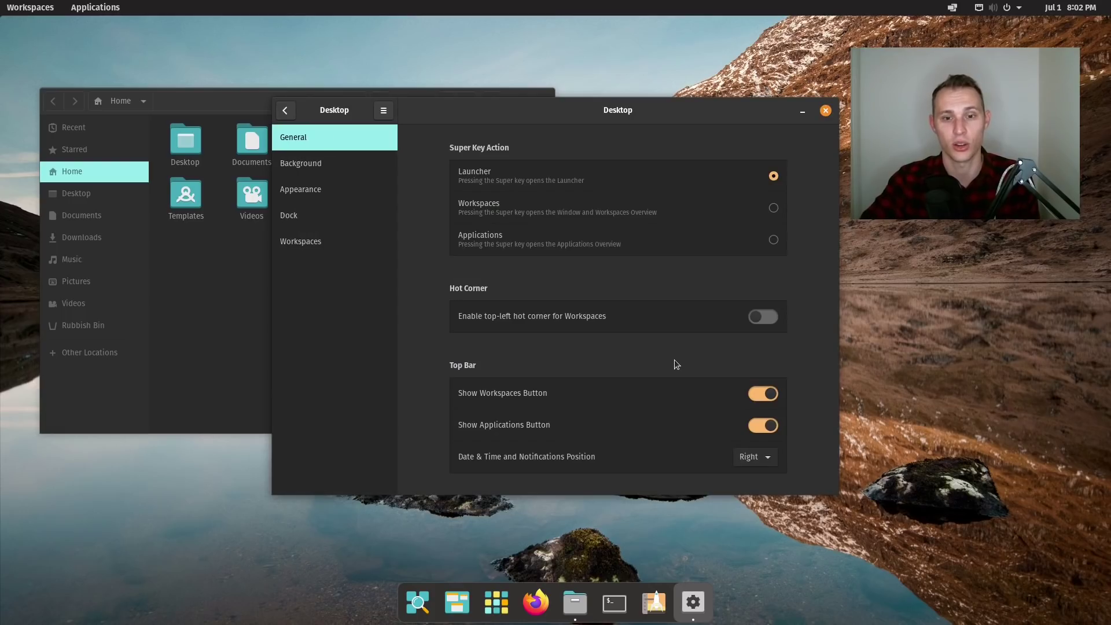
right_click(759, 62)
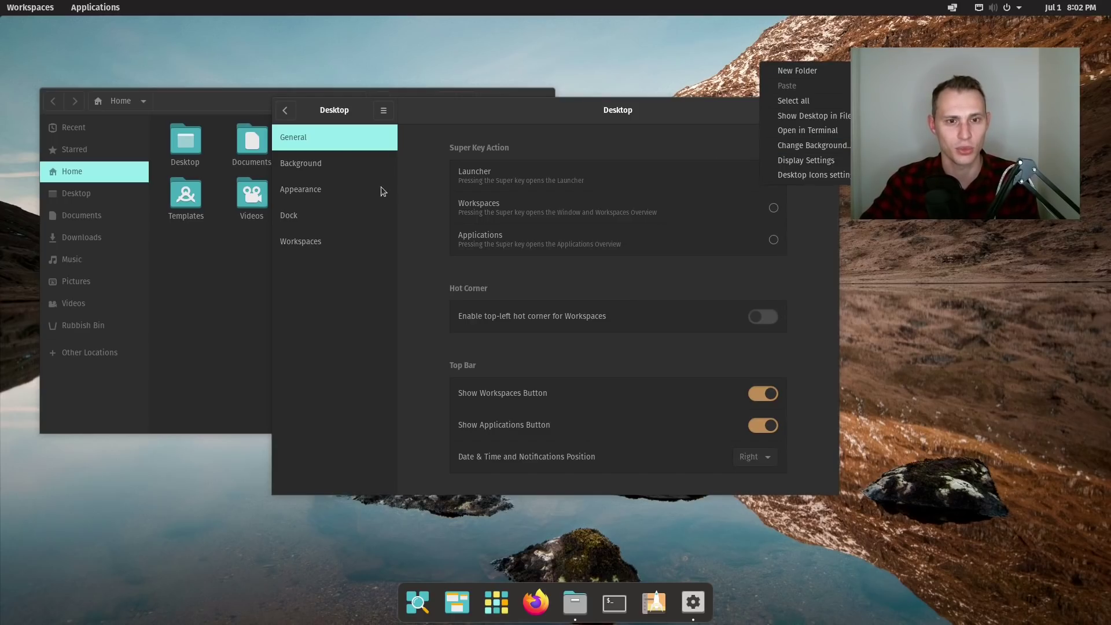
click(348, 274)
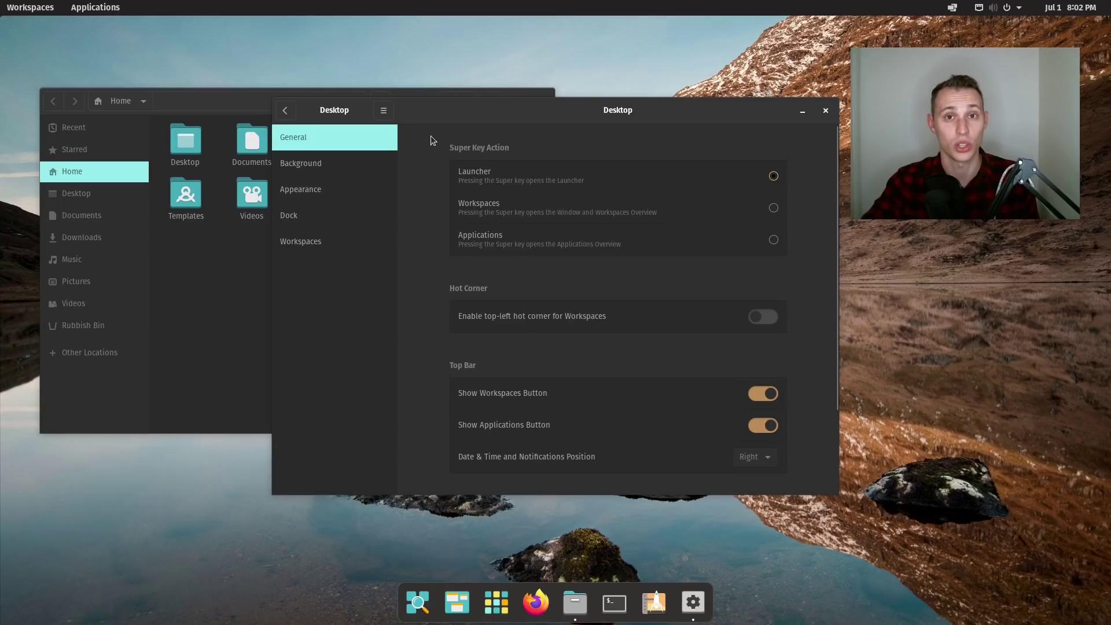
Browse the Background wallpapers, Appearance, Dock and Workspaces pages, finishing on Dock
click(301, 162)
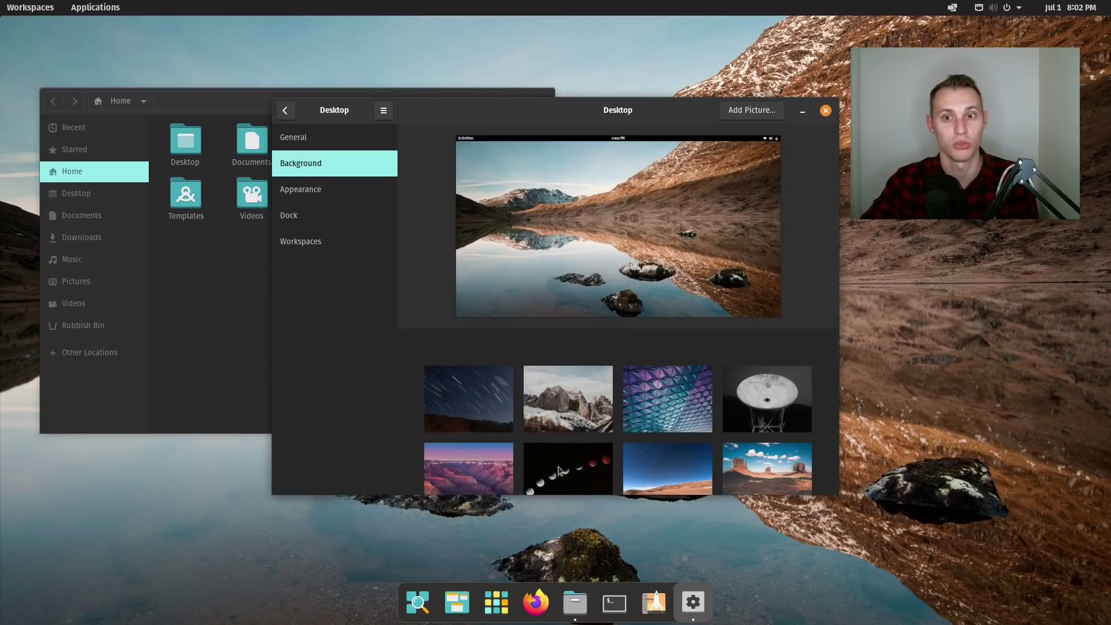
scroll(592, 418, down, 15)
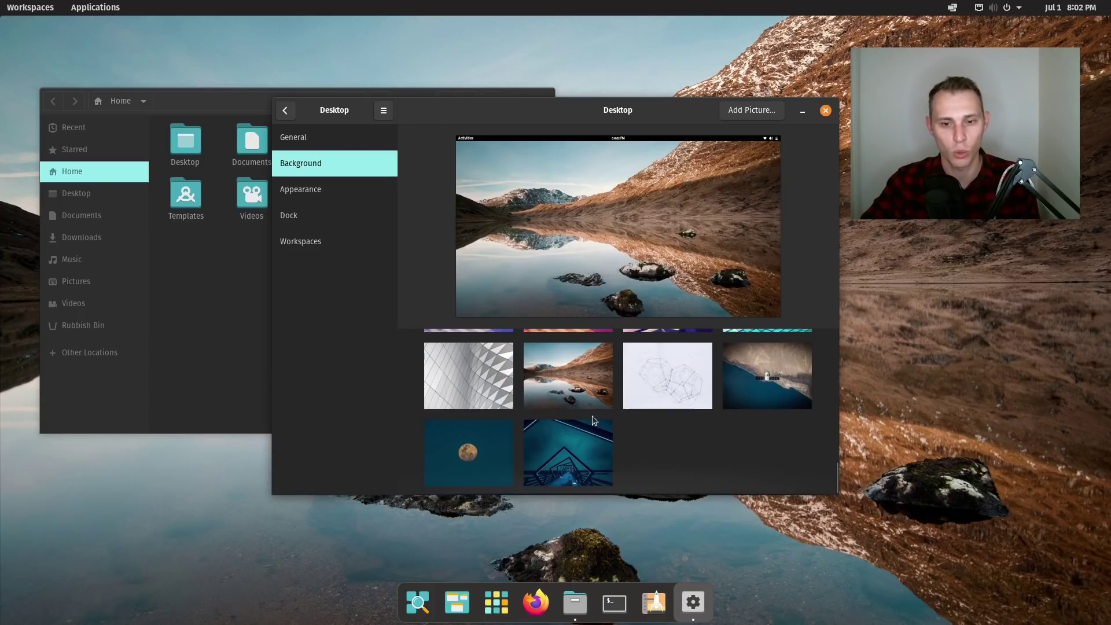
scroll(594, 419, up, 10)
scroll(592, 415, up, 5)
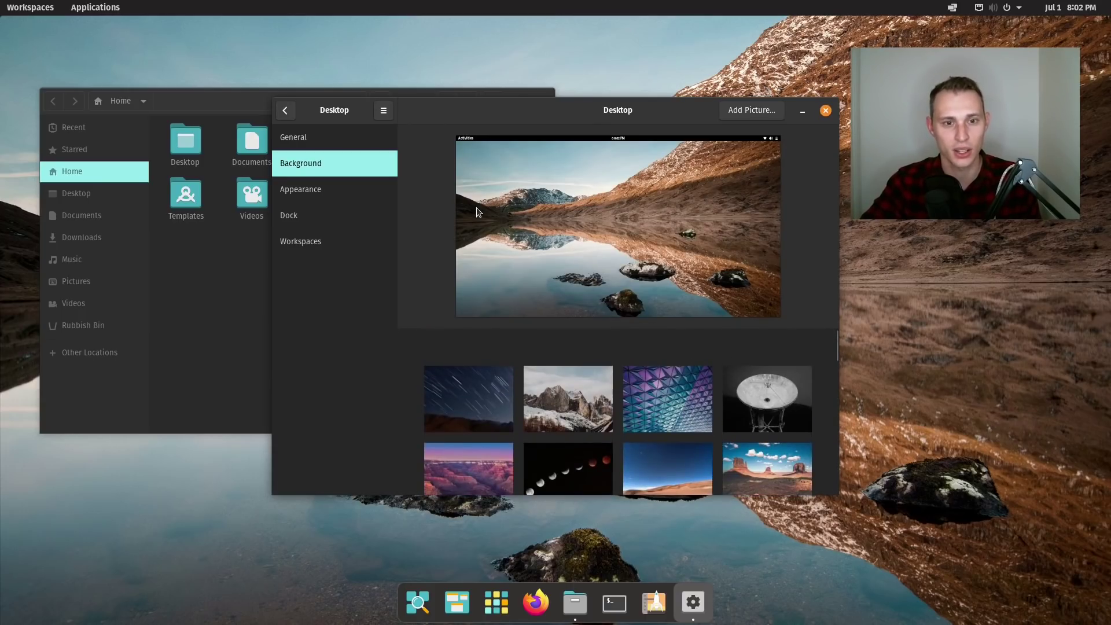
click(332, 188)
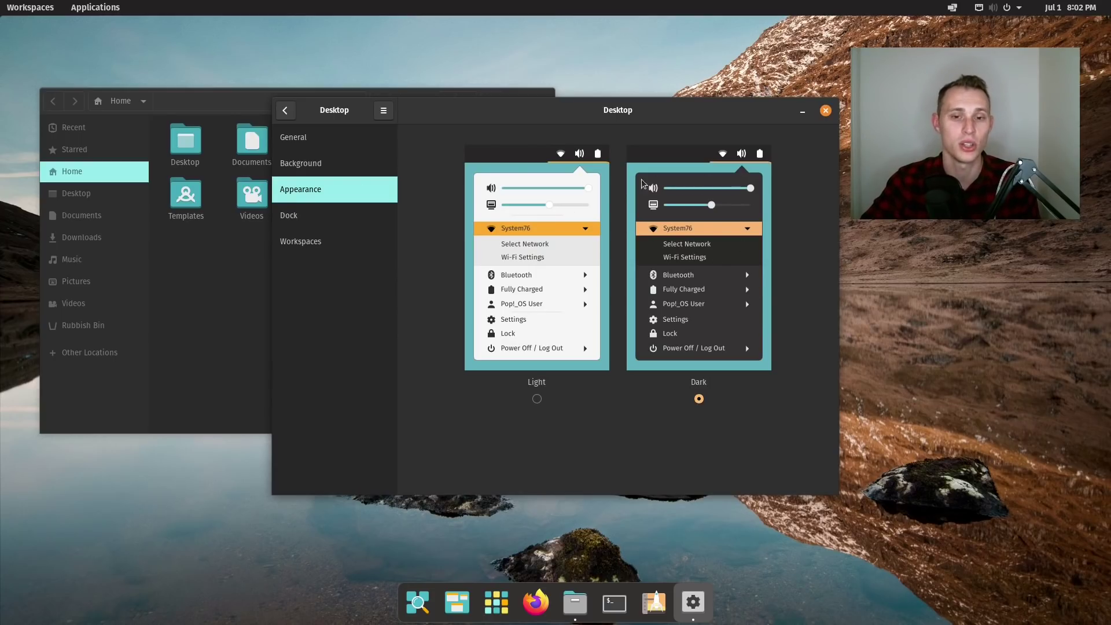
click(328, 217)
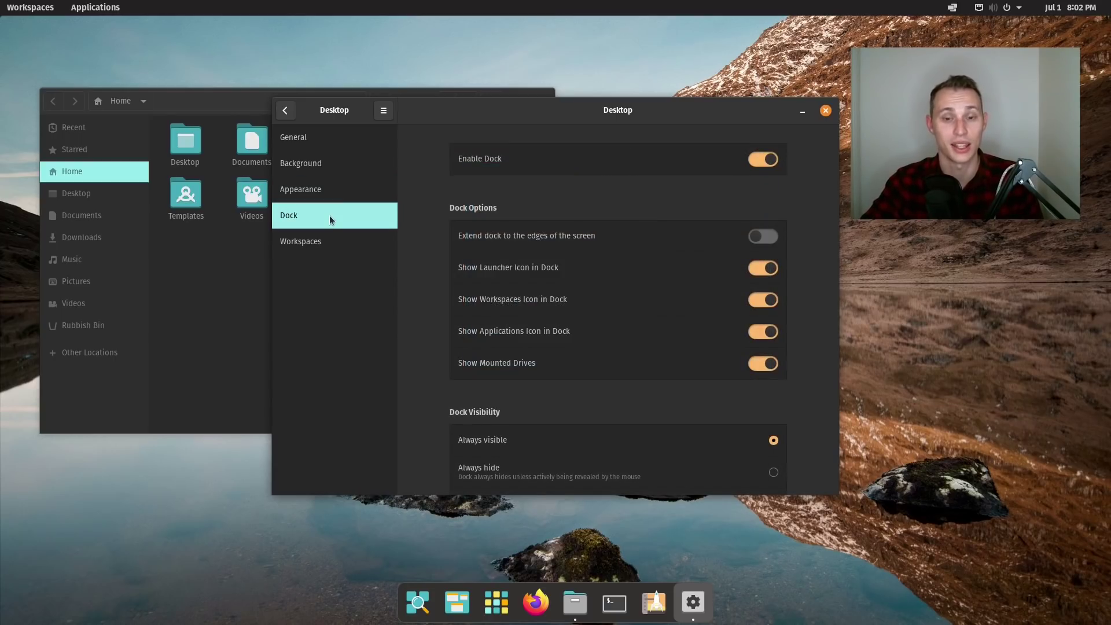
click(331, 241)
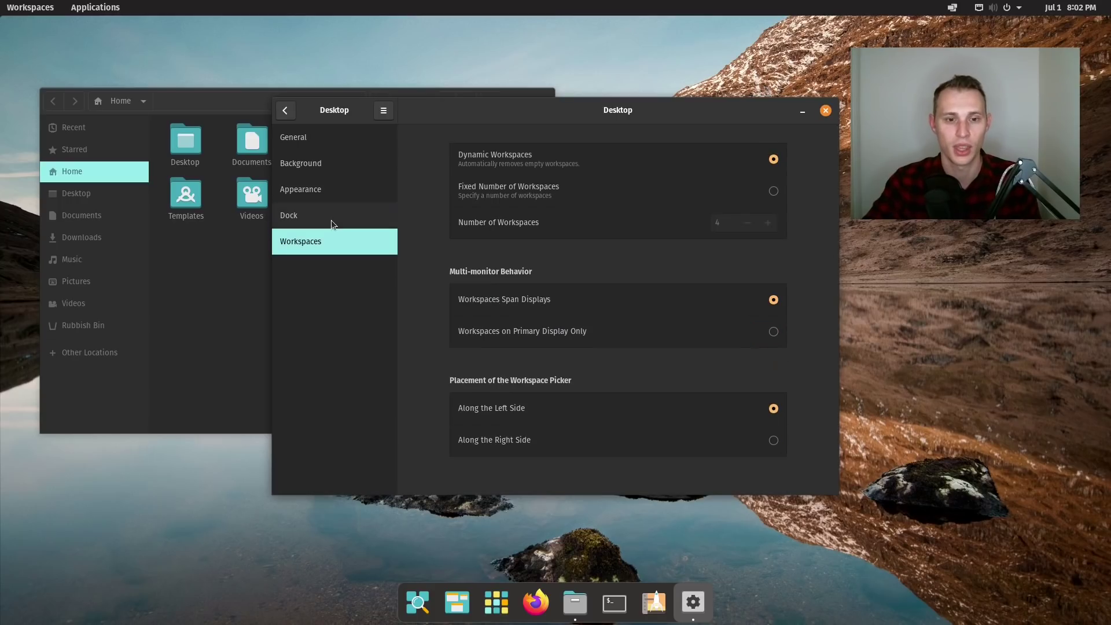
click(331, 217)
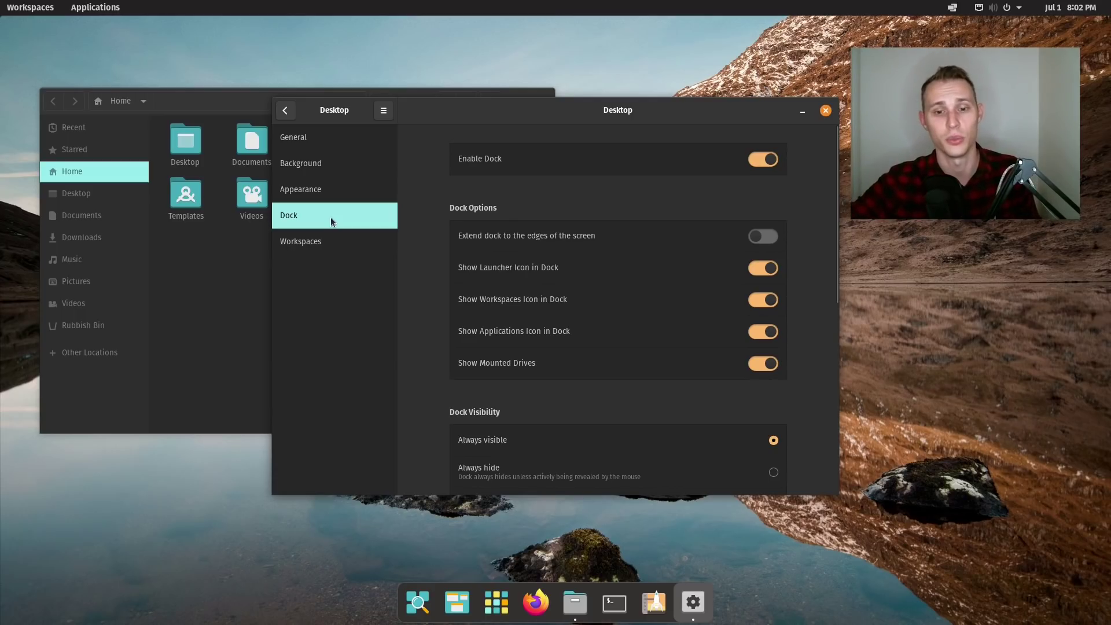
Go back to the top-level settings categories and scroll through the sidebar
click(284, 111)
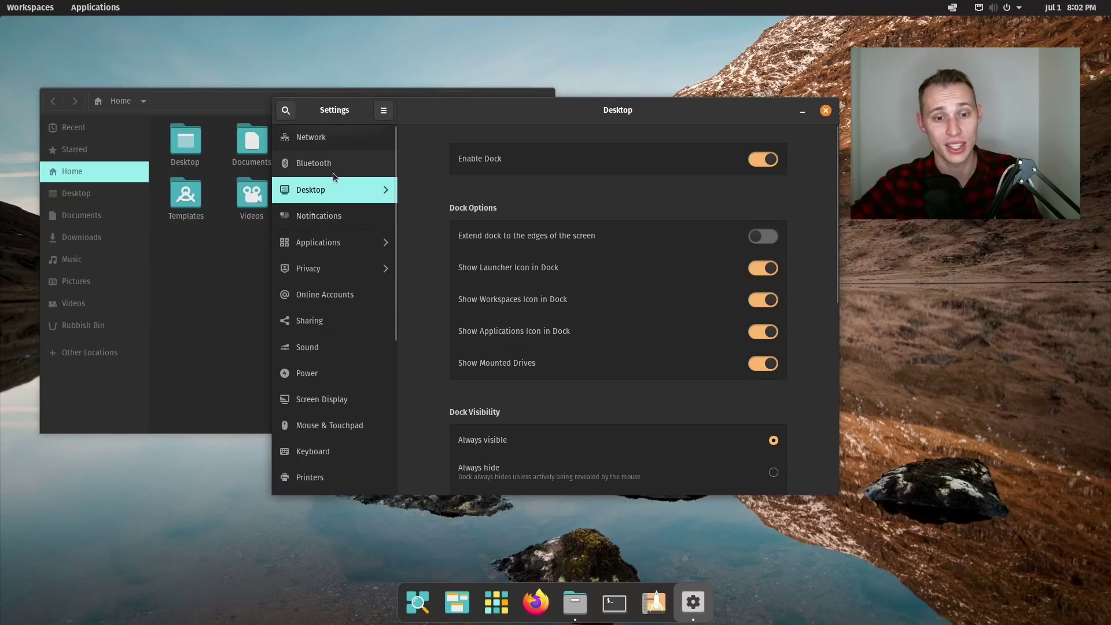
scroll(345, 349, down, 5)
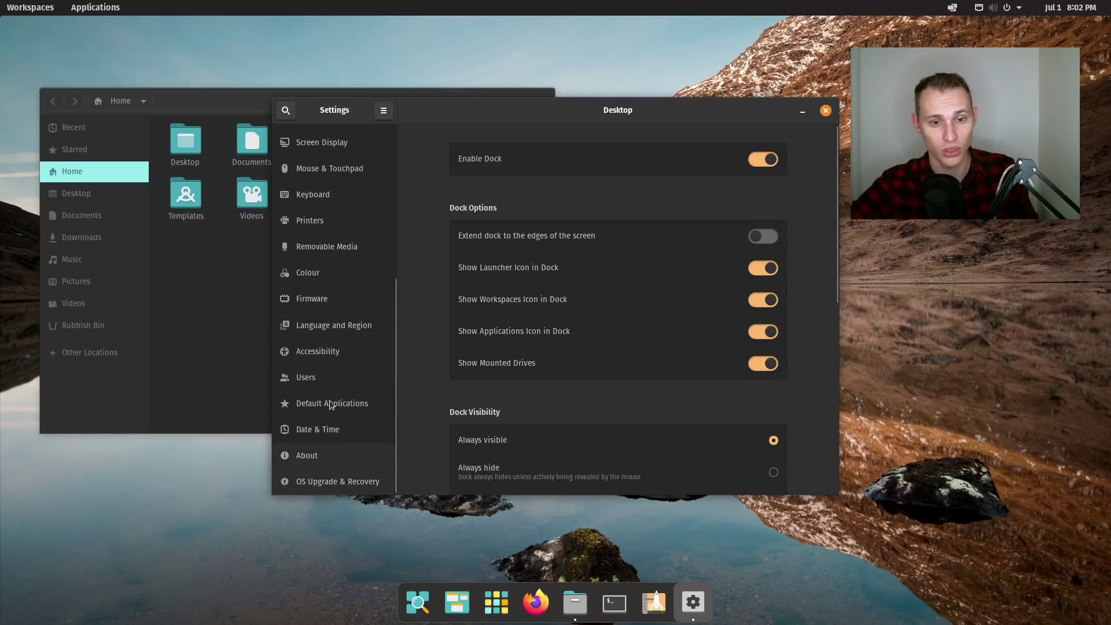
scroll(329, 318, up, 5)
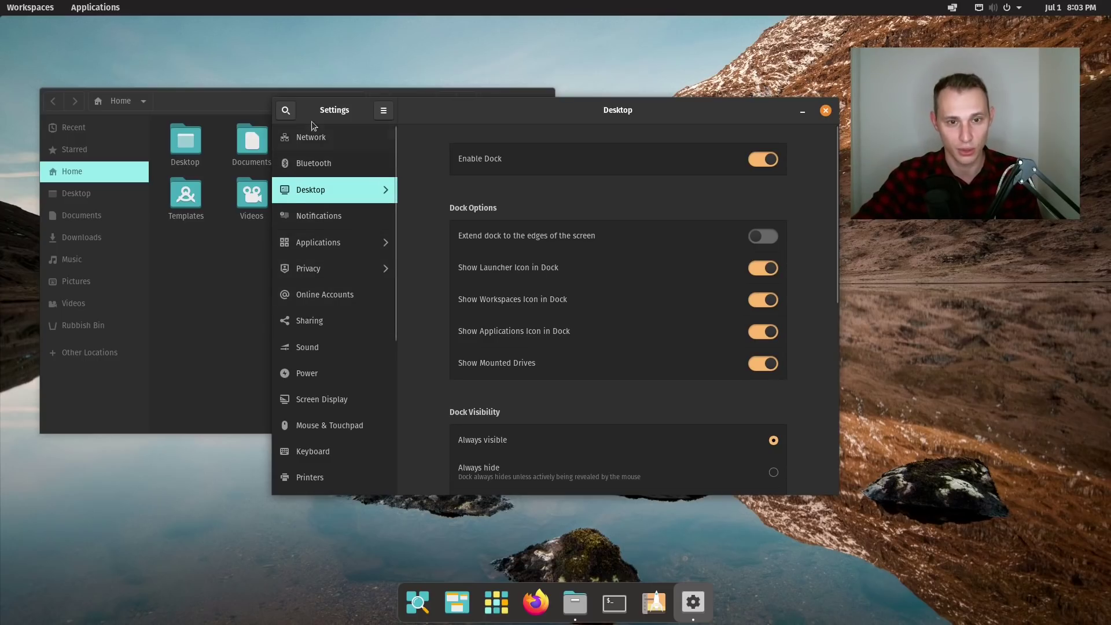
Open the 'Change the desktop background' help page, then close it
click(384, 111)
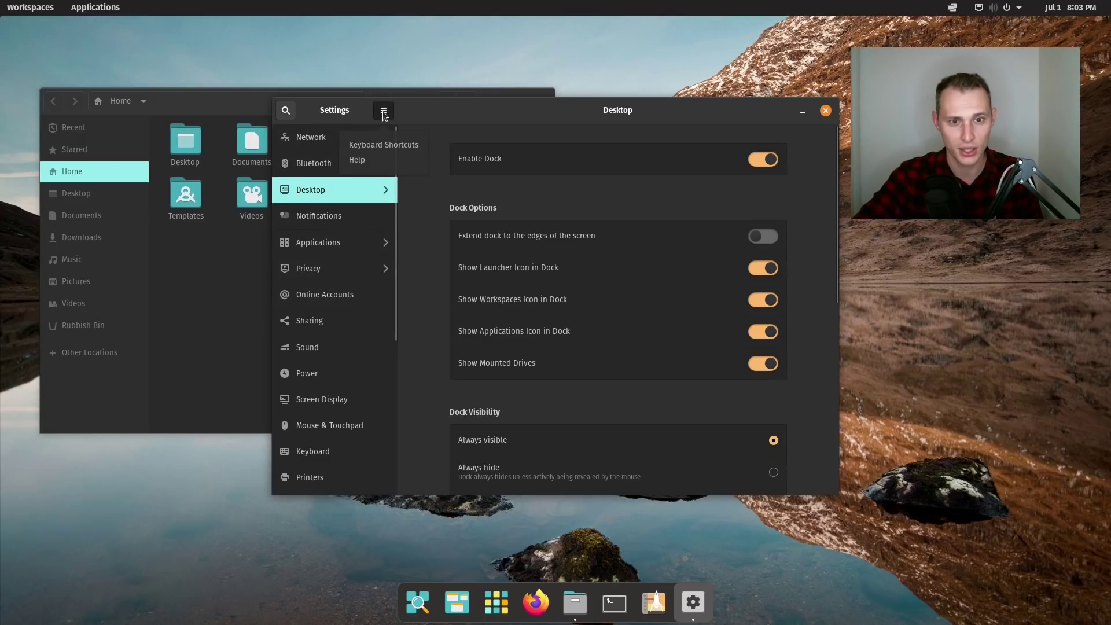
click(378, 163)
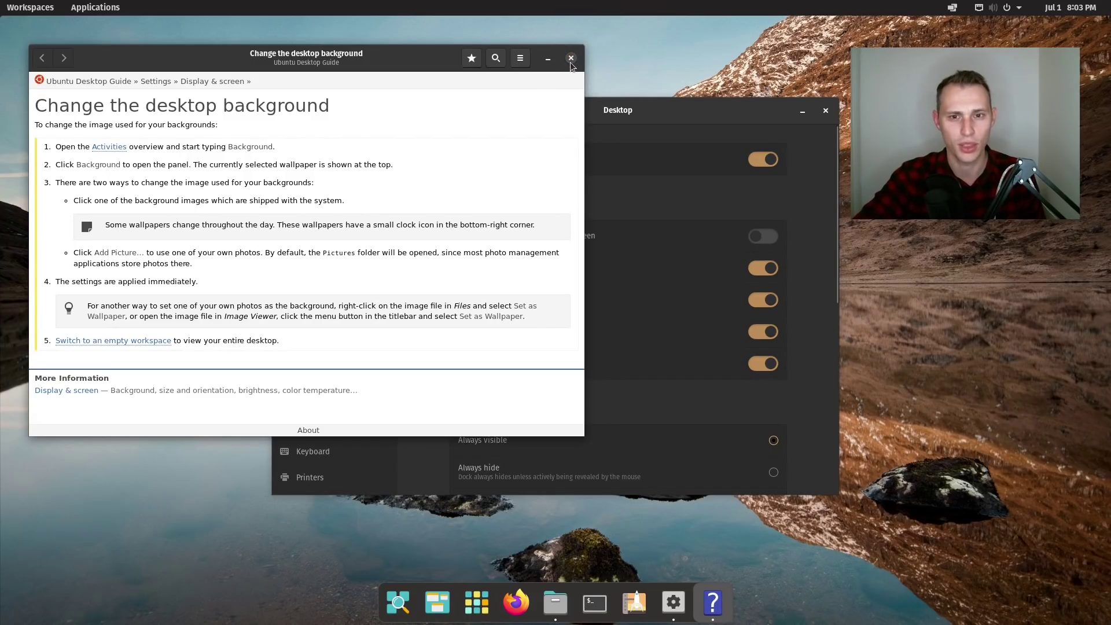
click(571, 58)
scroll(360, 351, down, 5)
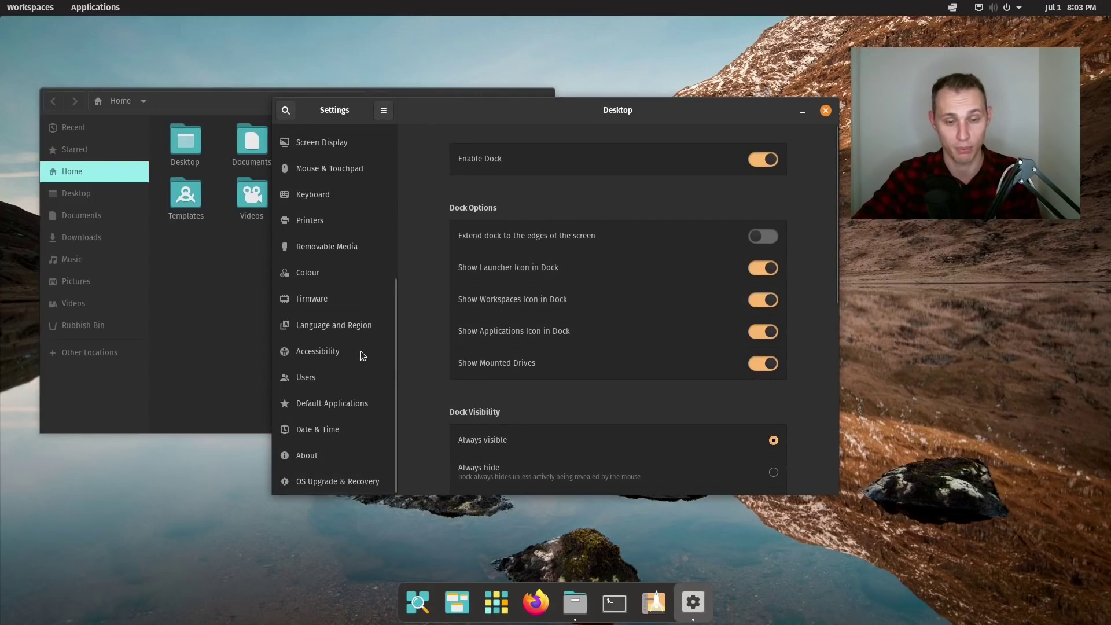
scroll(360, 351, up, 5)
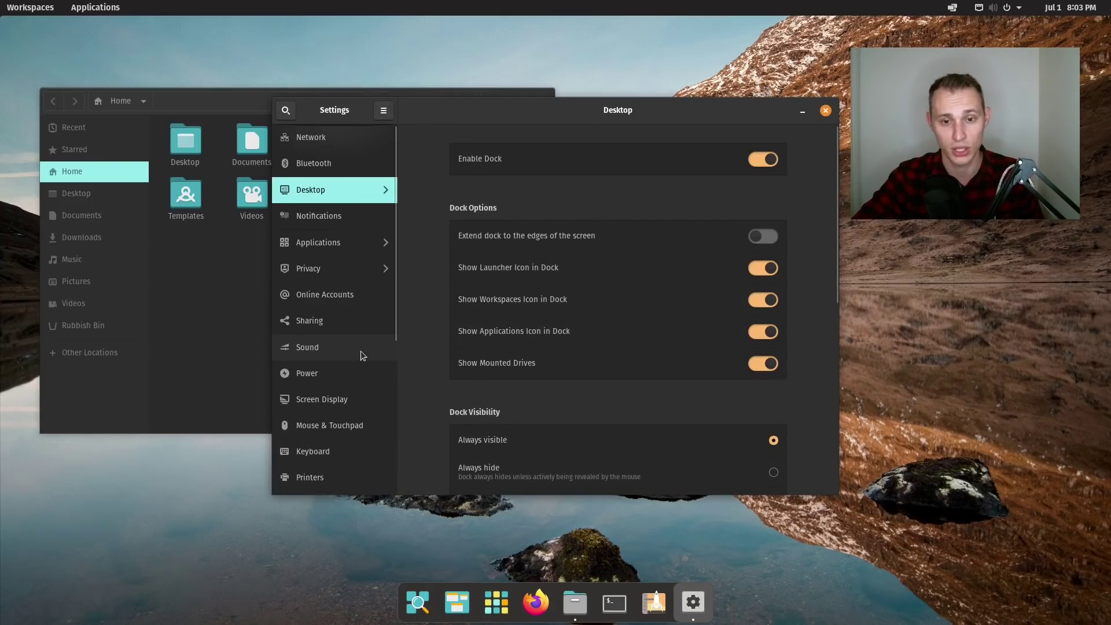
Peek at the Applications settings, then go back and open the Desktop section
click(321, 242)
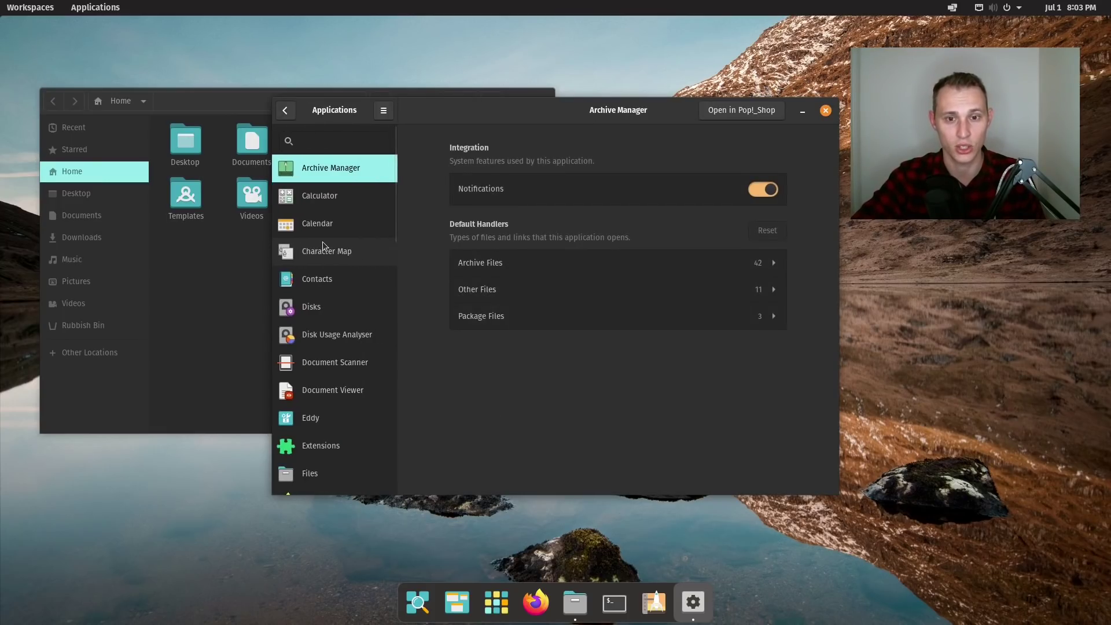
click(290, 118)
scroll(289, 322, up, 5)
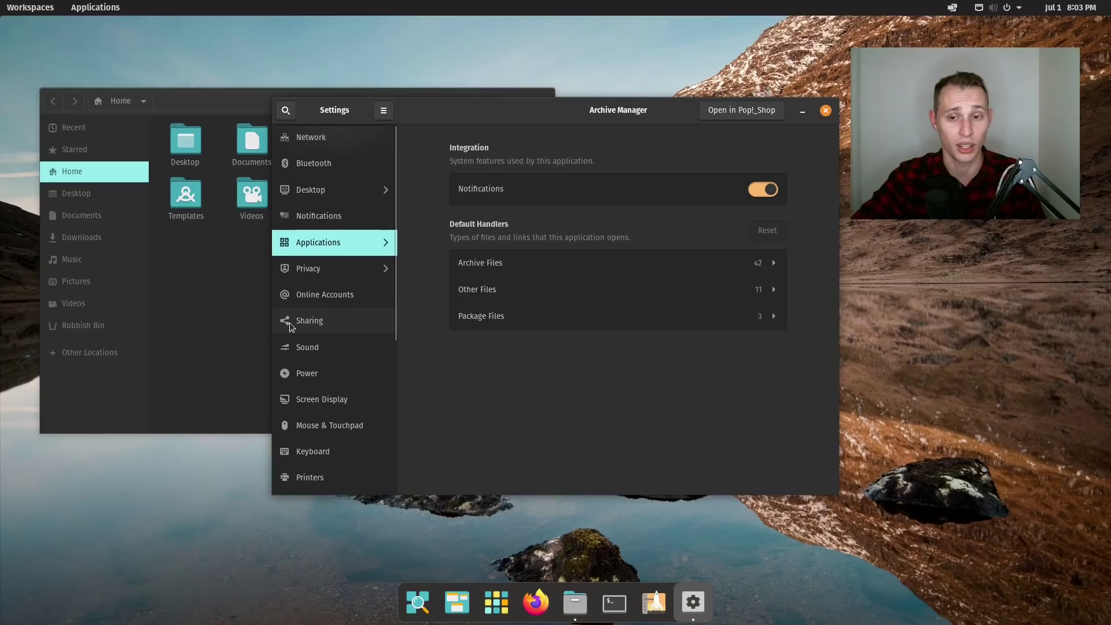
click(319, 190)
Browse the General, Background and Appearance pages, then reopen Desktop's General options
click(322, 143)
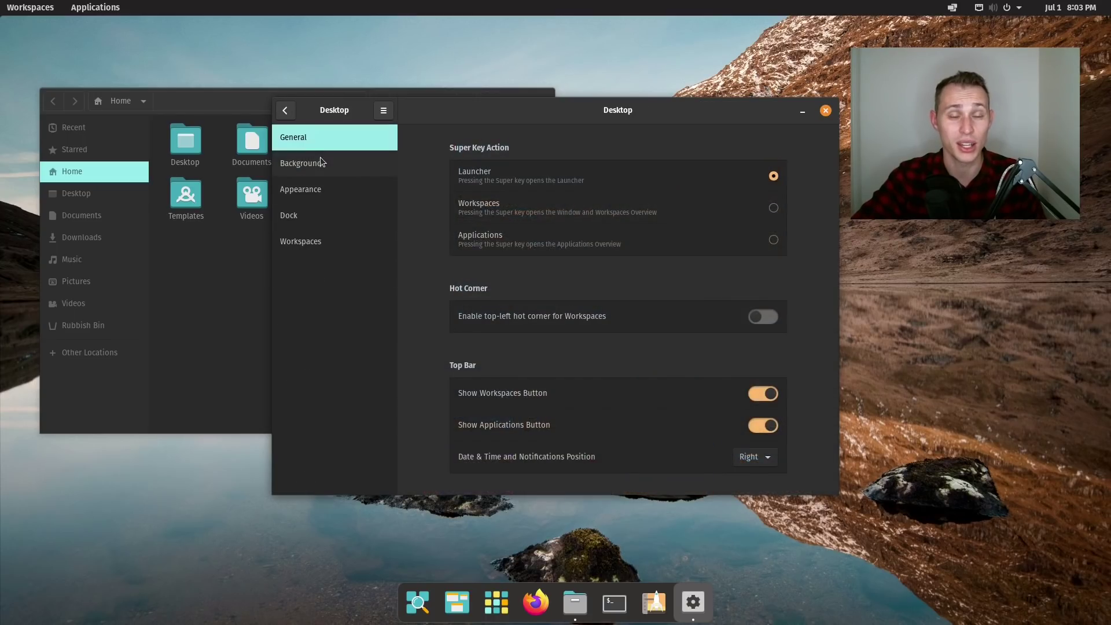
click(320, 162)
click(320, 189)
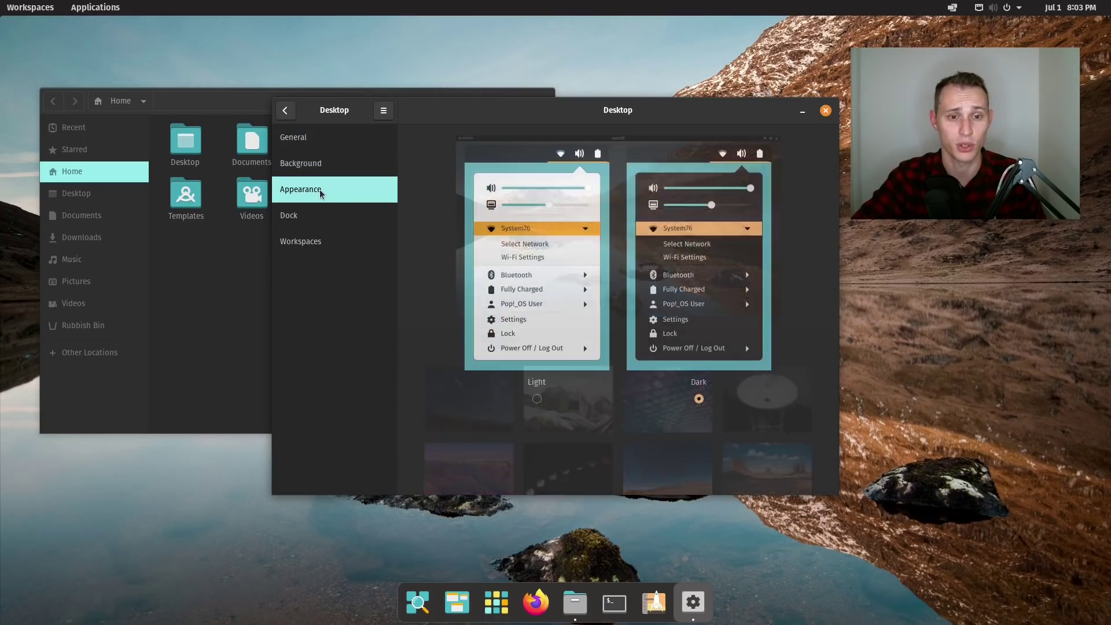
click(327, 148)
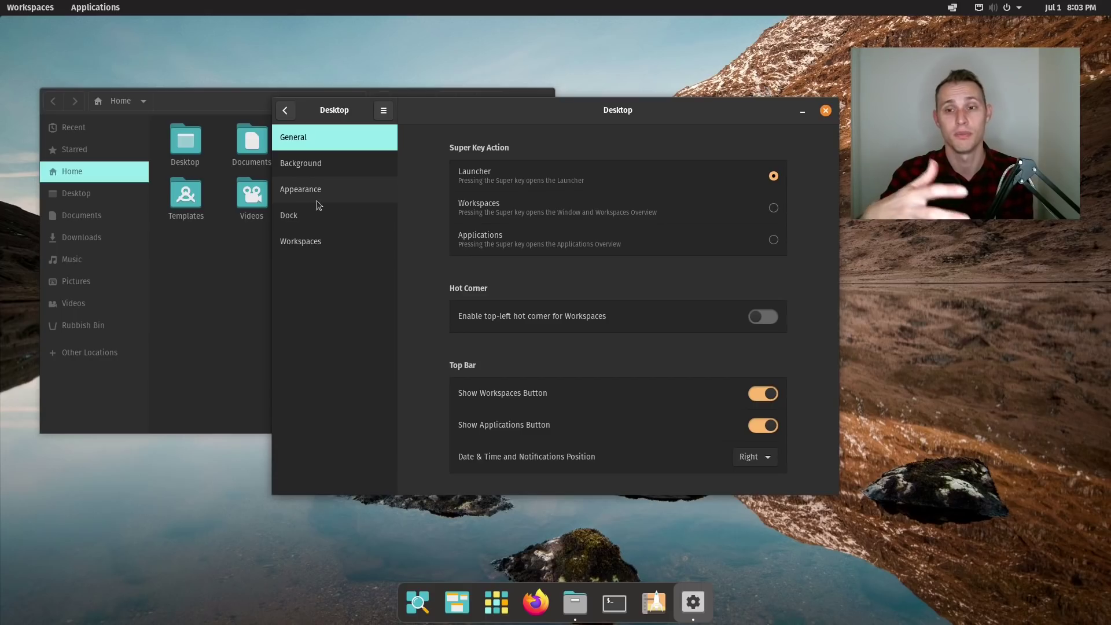
click(287, 111)
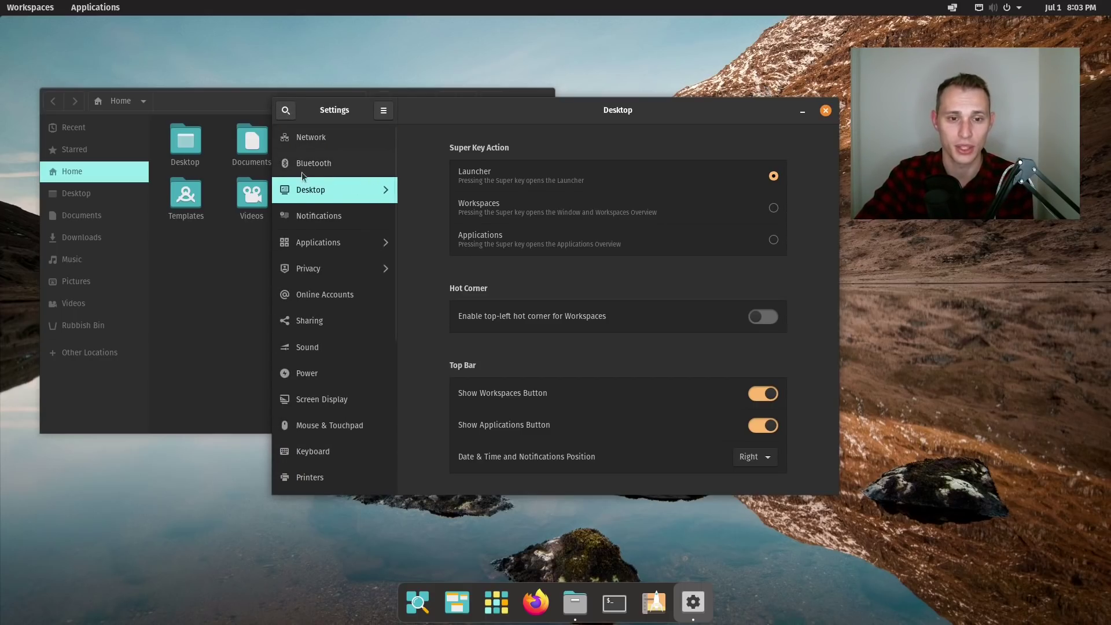
click(310, 191)
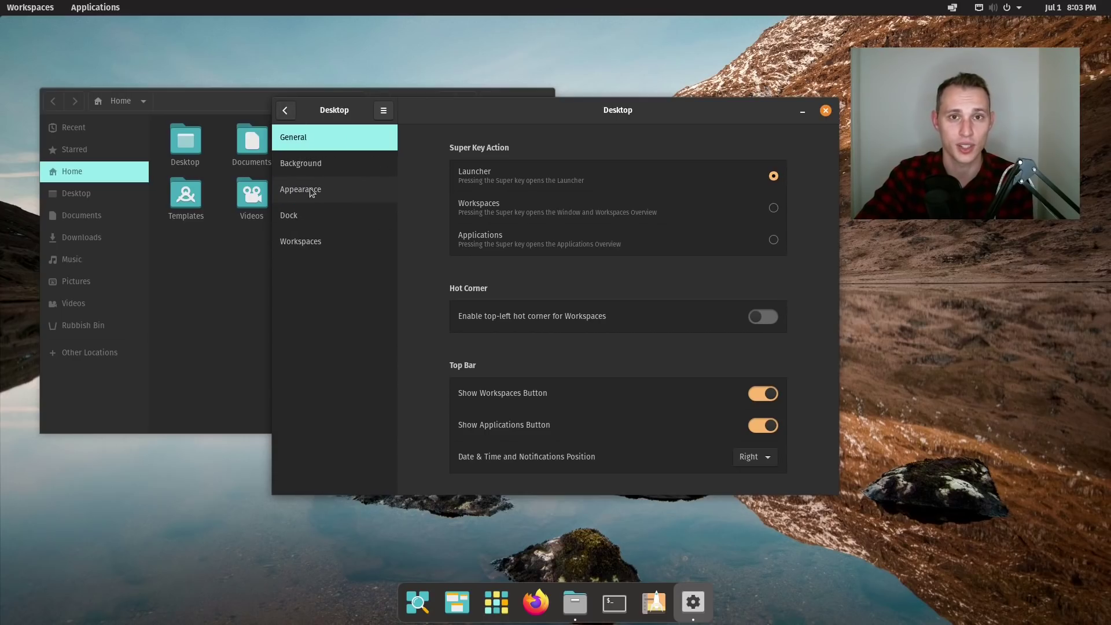
Move Files up-left and reposition the Settings window, then show the Appearance page
click(258, 260)
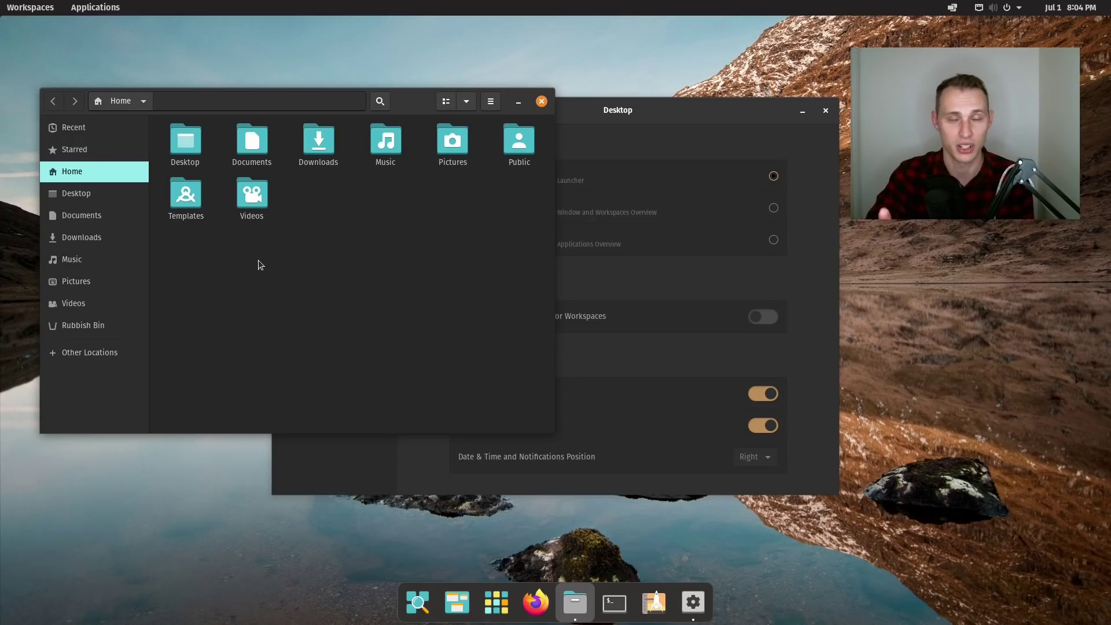
drag(411, 97, 397, 60)
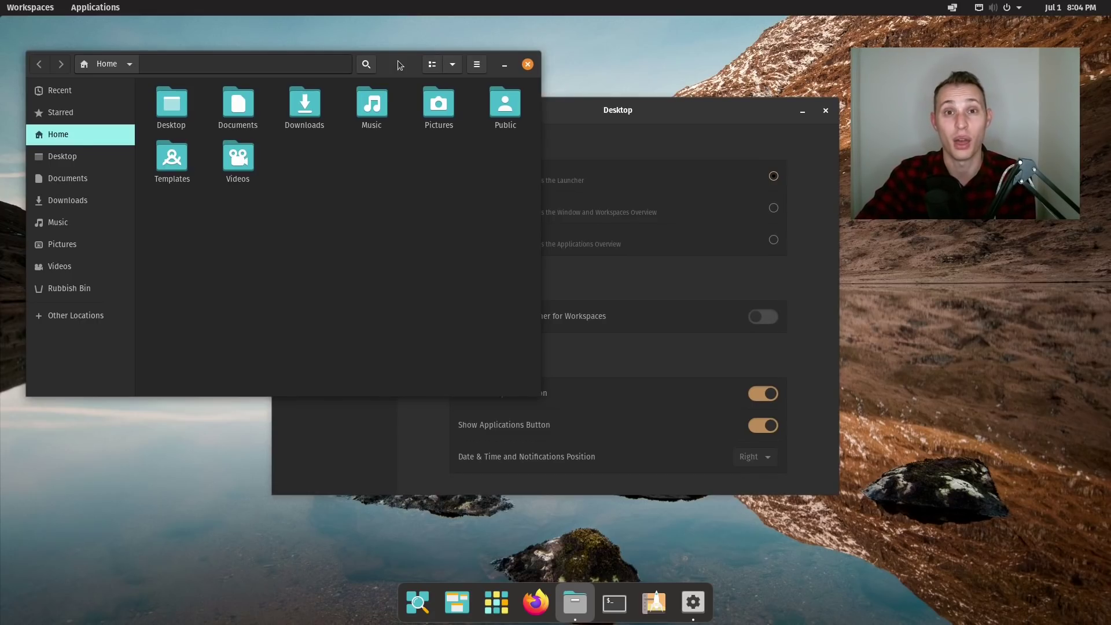
click(575, 117)
drag(575, 117, 622, 144)
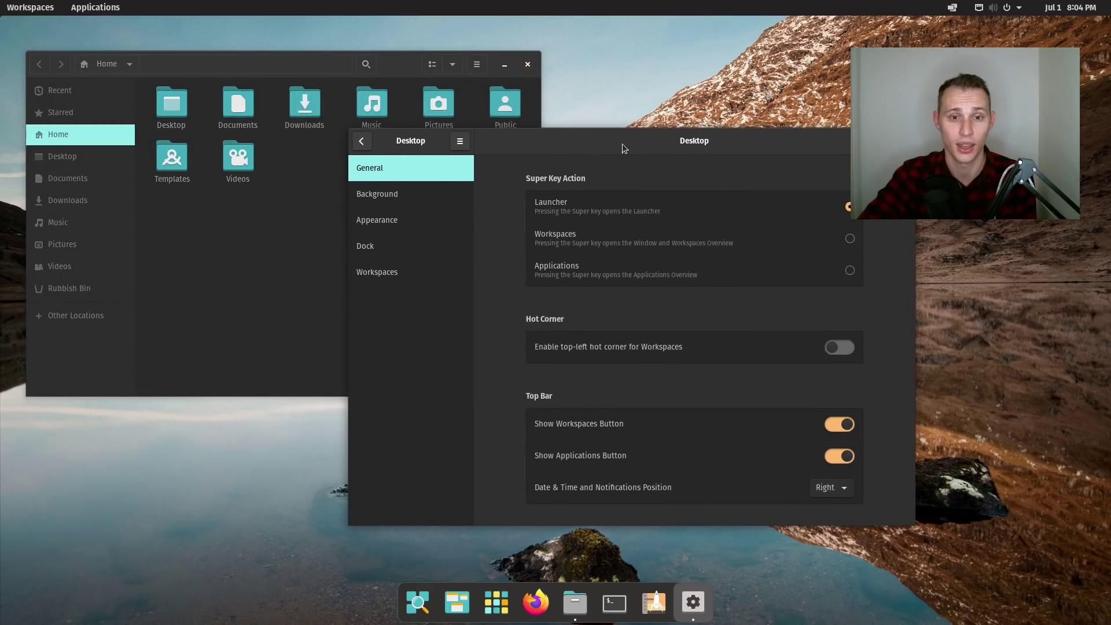
drag(622, 144, 596, 183)
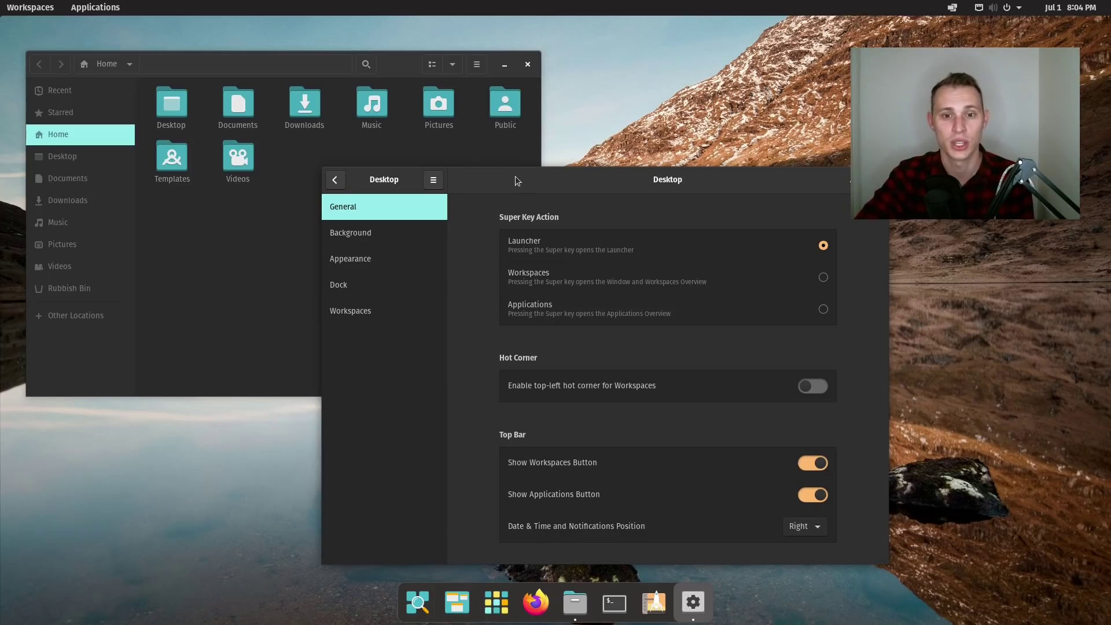
drag(514, 178, 518, 171)
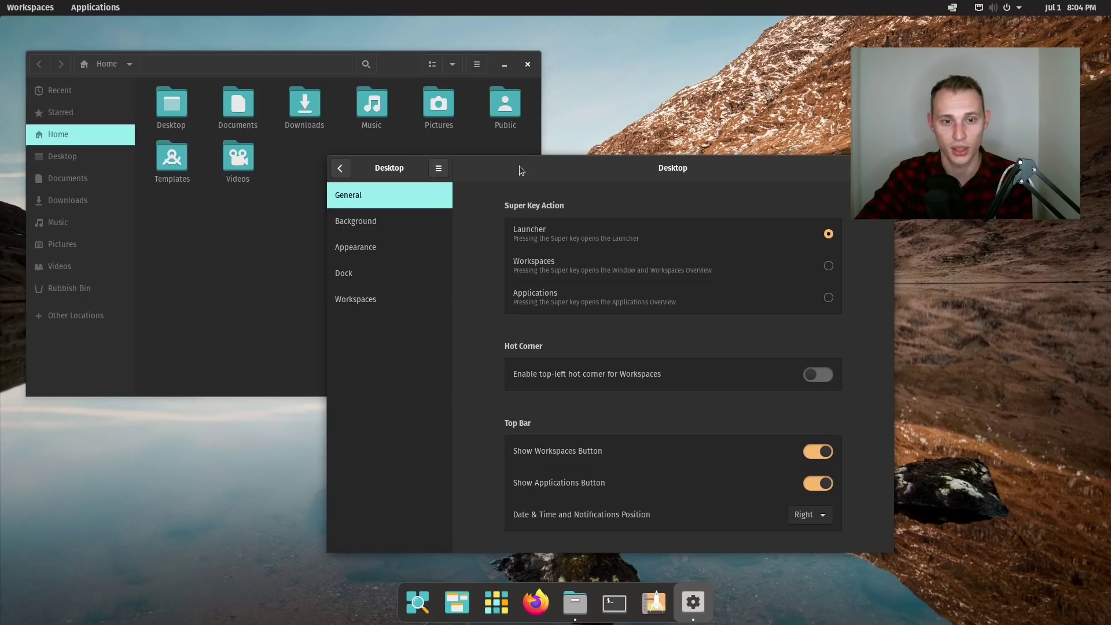
click(408, 250)
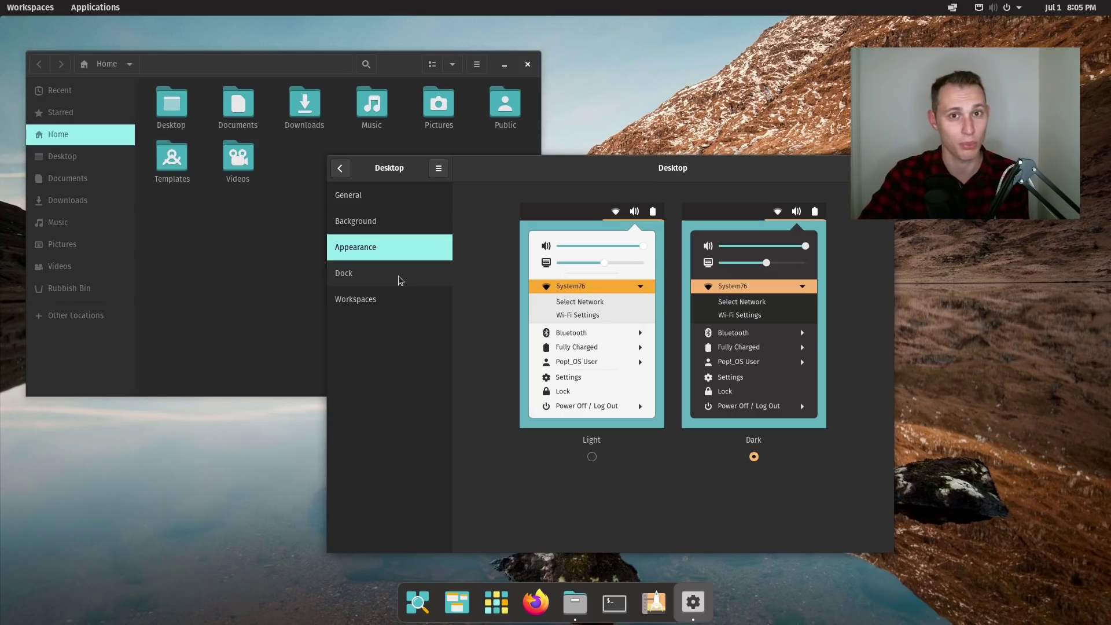
Shift the Desktop settings window around, then close it
drag(496, 175, 493, 133)
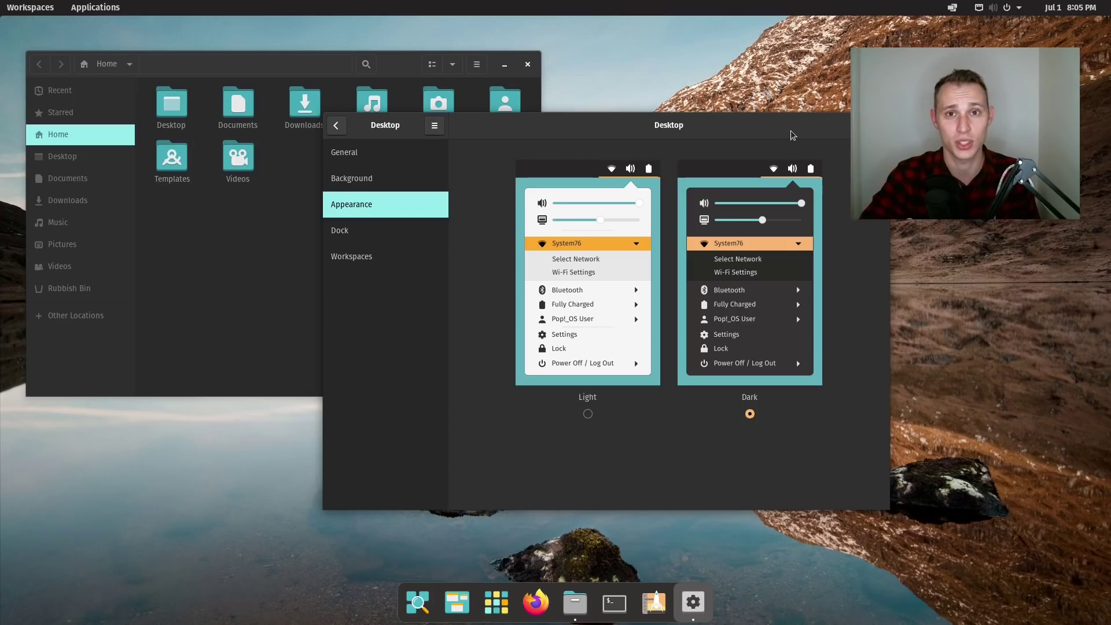
drag(792, 135, 746, 168)
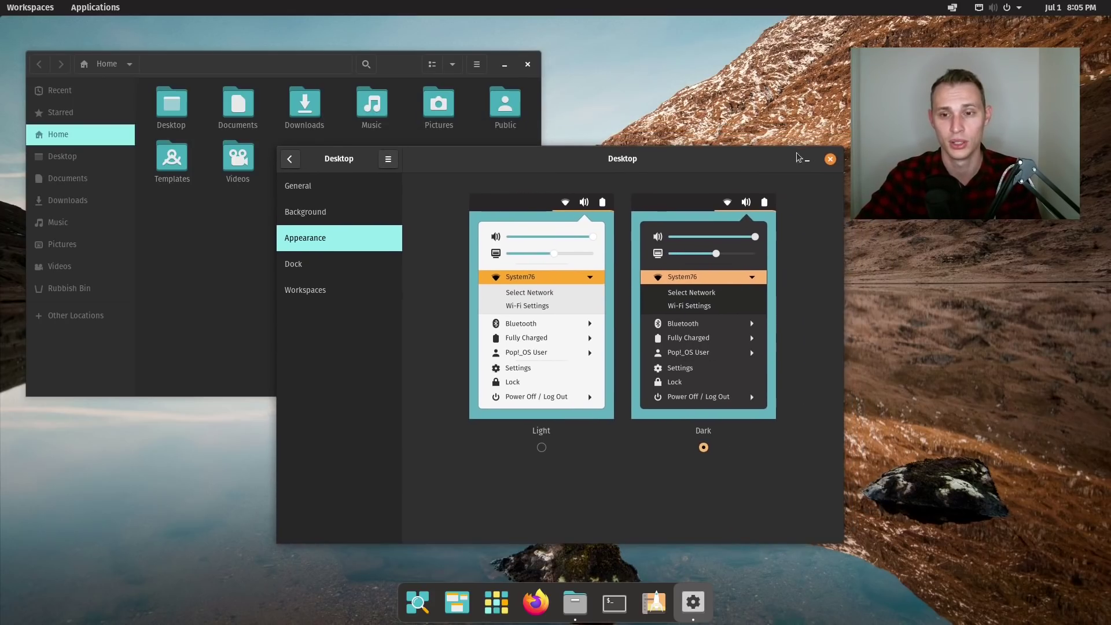
click(830, 159)
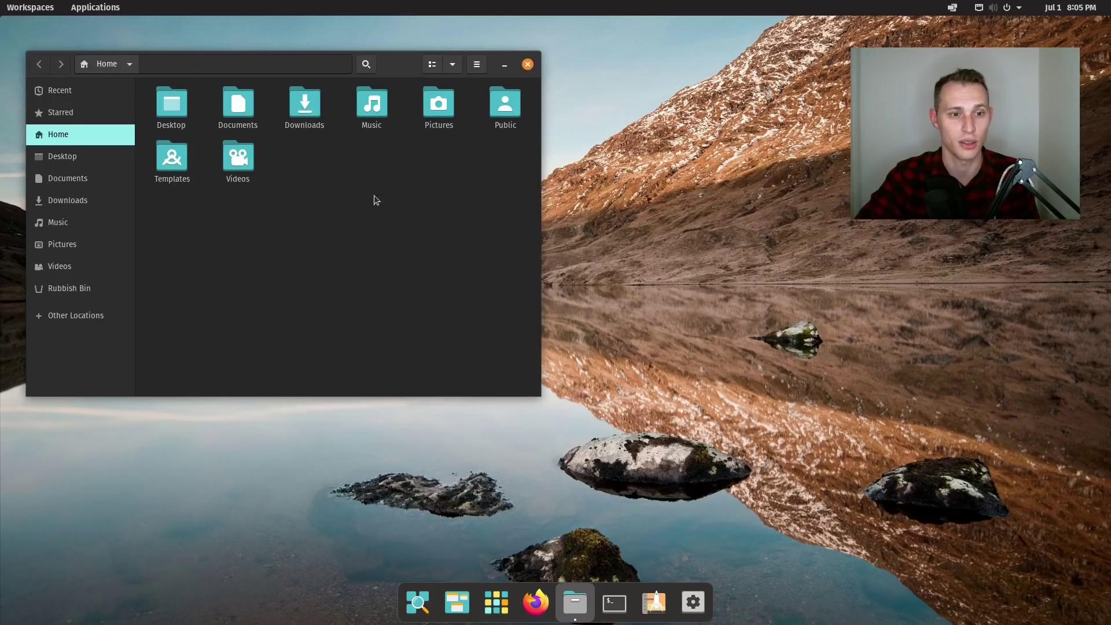
Close Files with Super+Q, browse both Utilities folder pages, then open and dismiss the calendar
key(super+q)
click(104, 14)
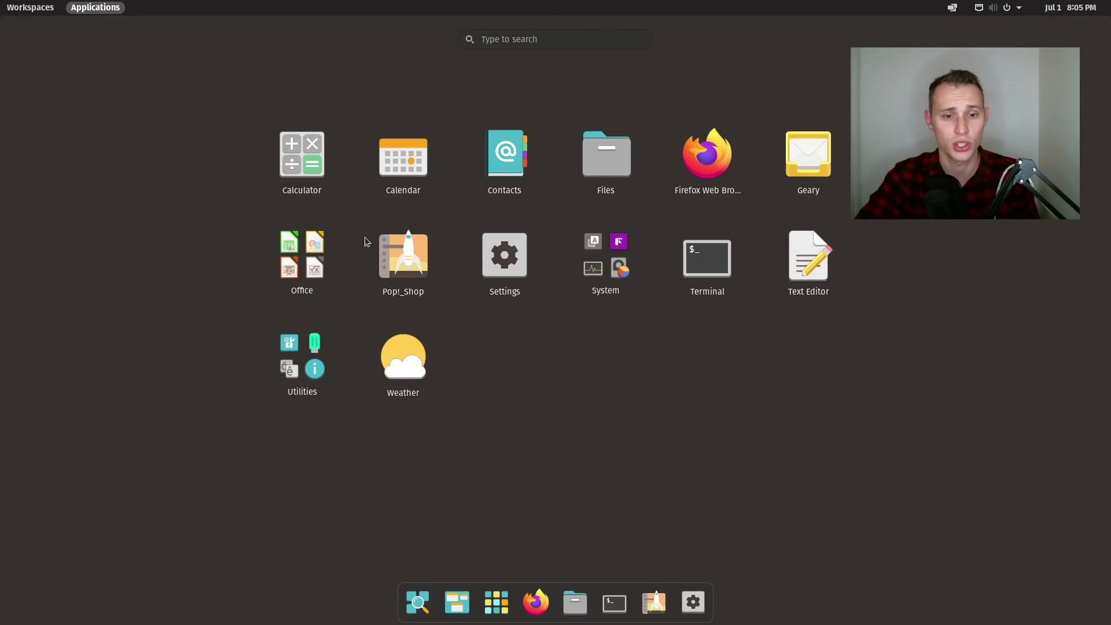
click(313, 358)
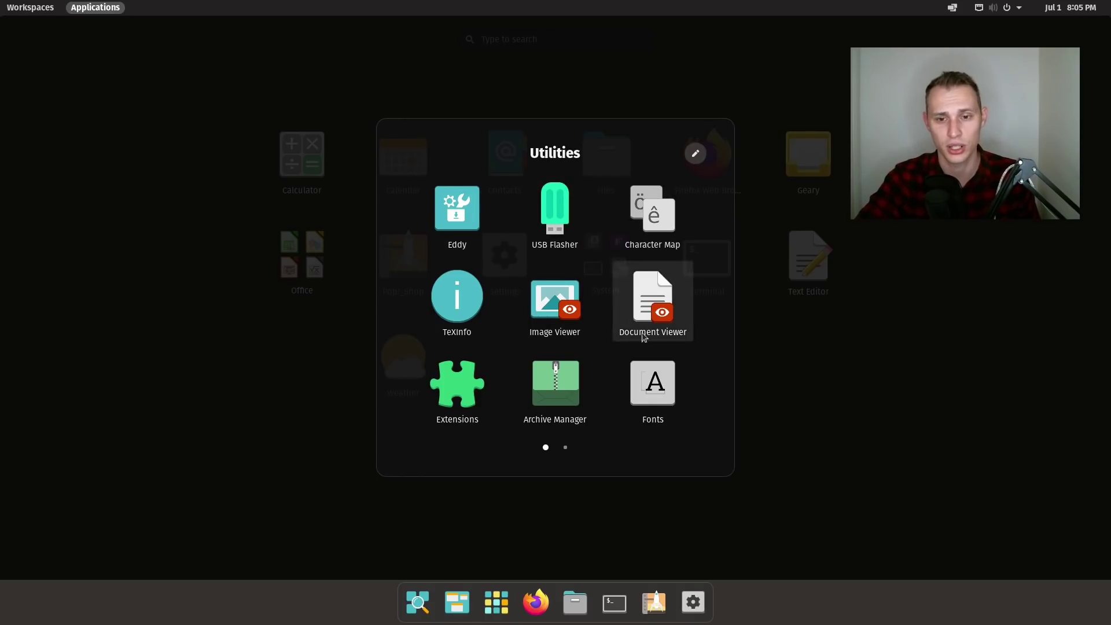
click(566, 449)
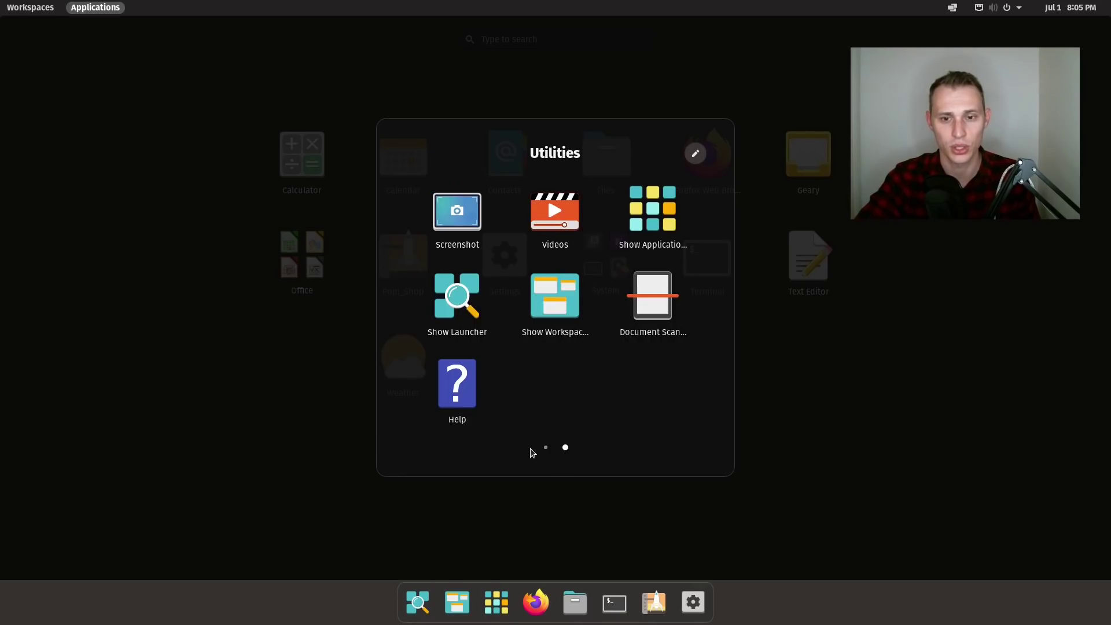
click(1057, 8)
click(1056, 8)
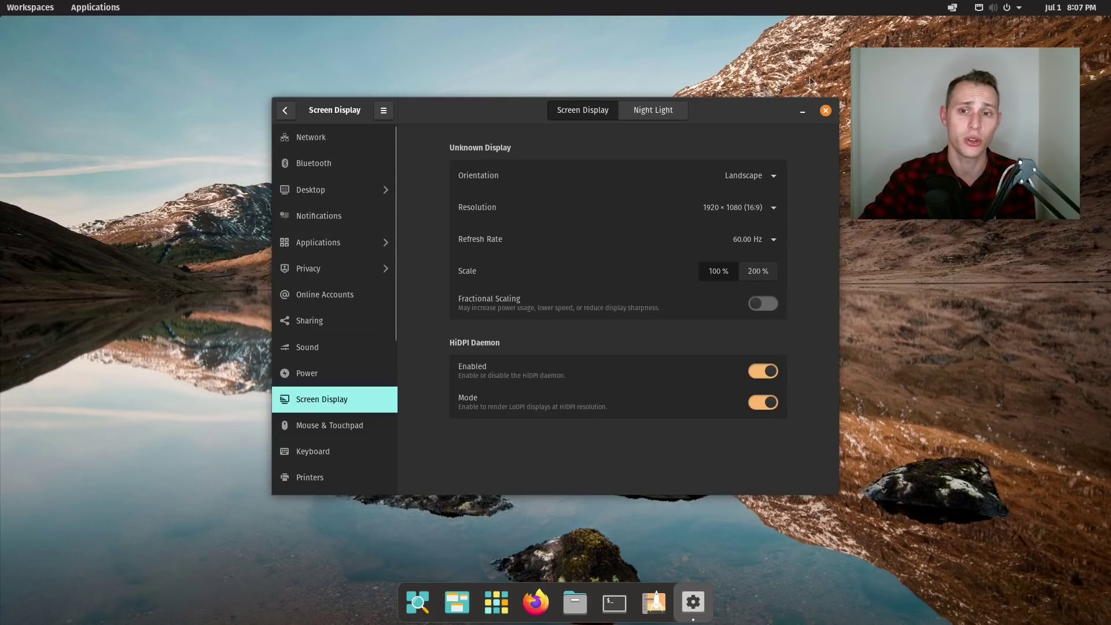
Close Screen Display, reopen Background via Change Background…, pick the teal Pop! wallpaper, close Settings
click(828, 110)
right_click(566, 92)
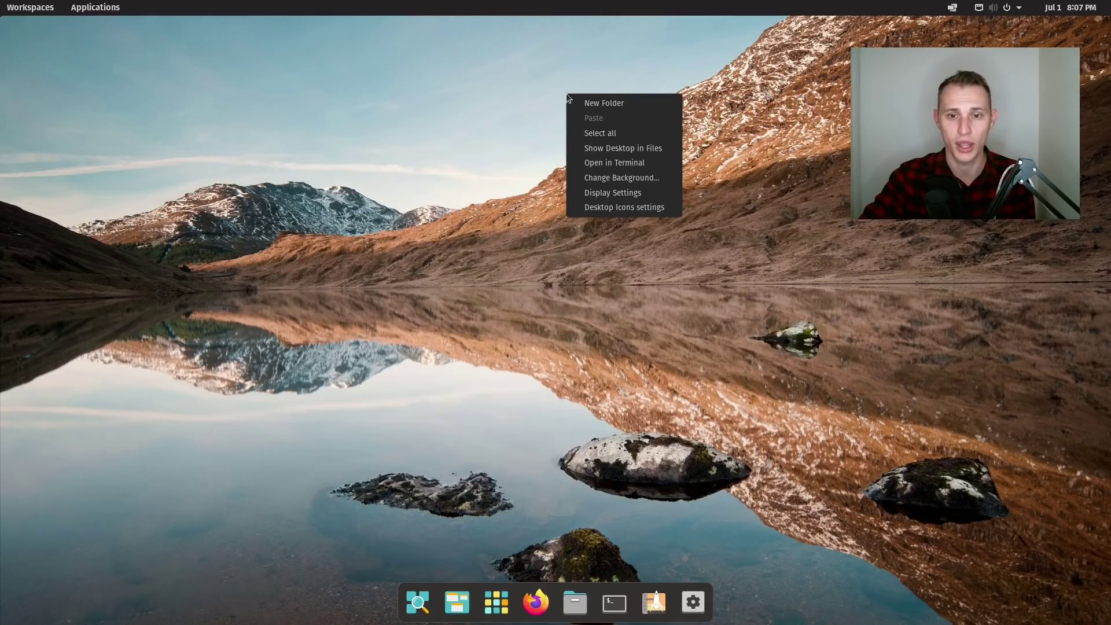
click(597, 175)
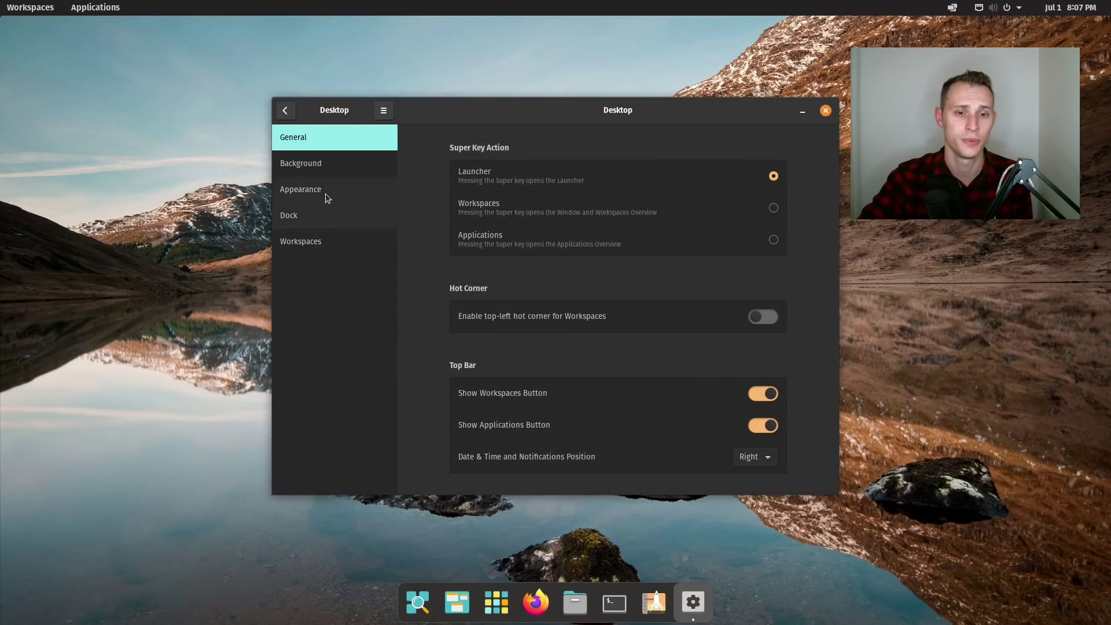
click(324, 167)
scroll(590, 436, down, 5)
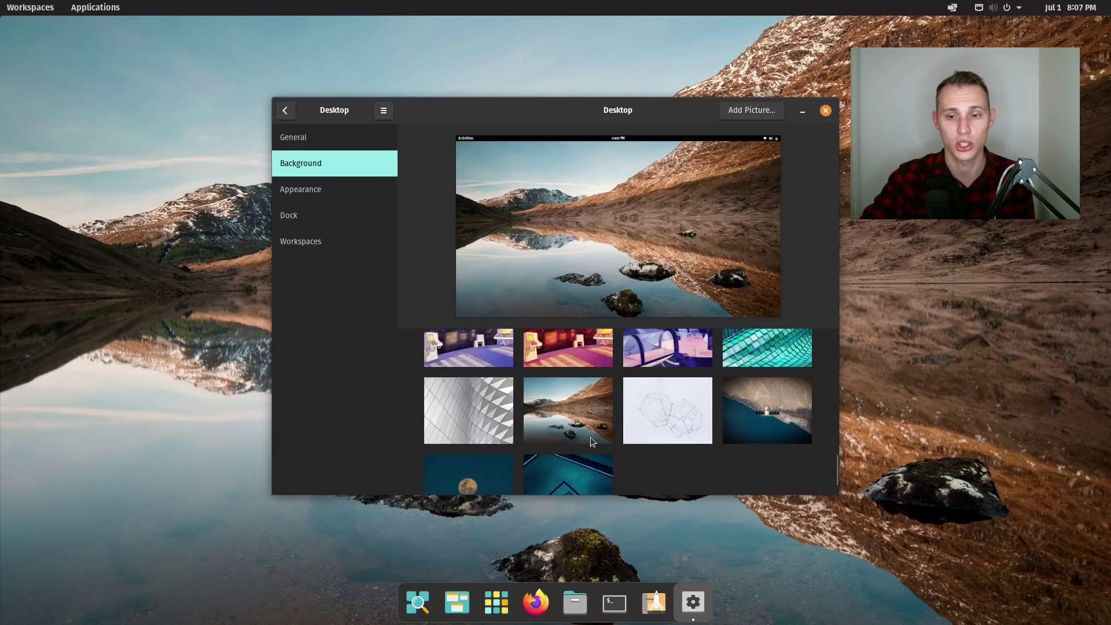
scroll(590, 436, up, 5)
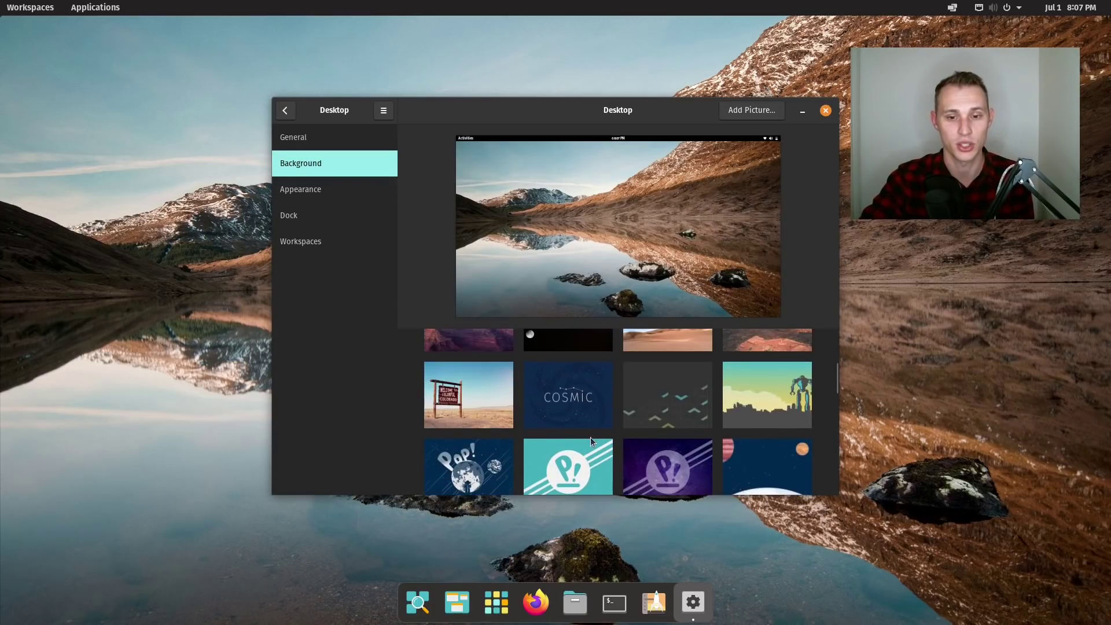
click(579, 466)
click(825, 110)
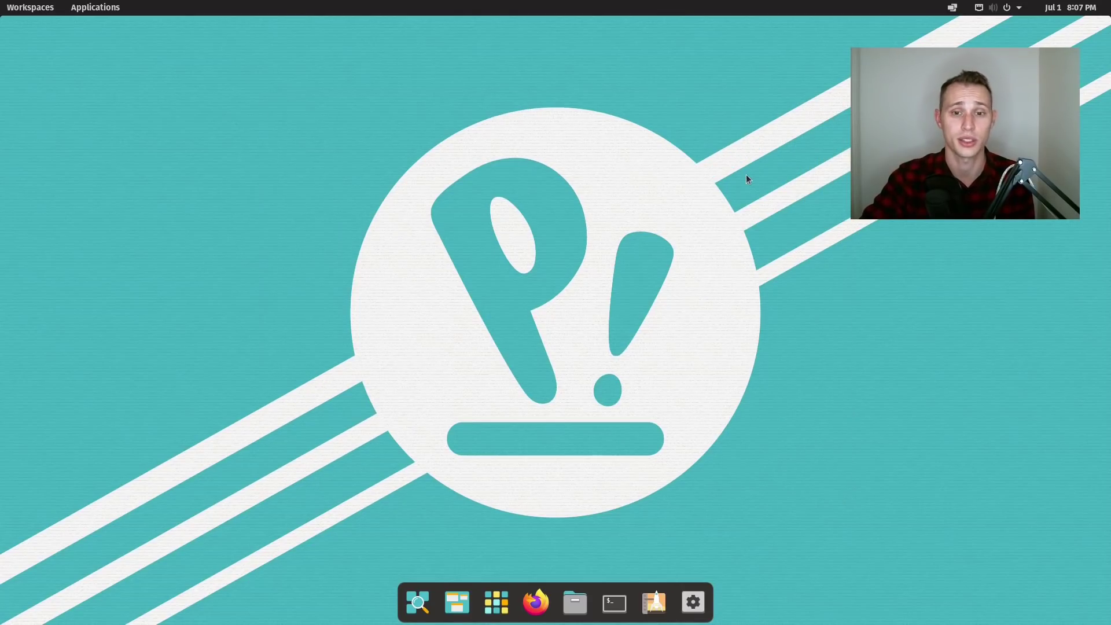